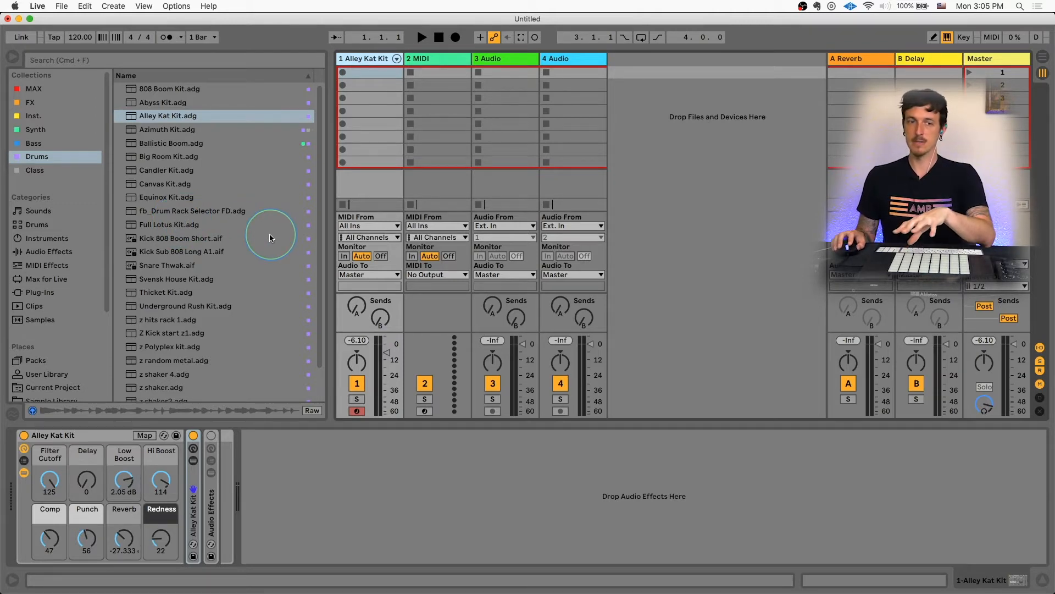
# Step: Inspect the effects on return tracks A Reverb and B Delay, and return to the Alley Kat Kit track
pyautogui.click(857, 59)
pyautogui.click(907, 58)
pyautogui.click(870, 59)
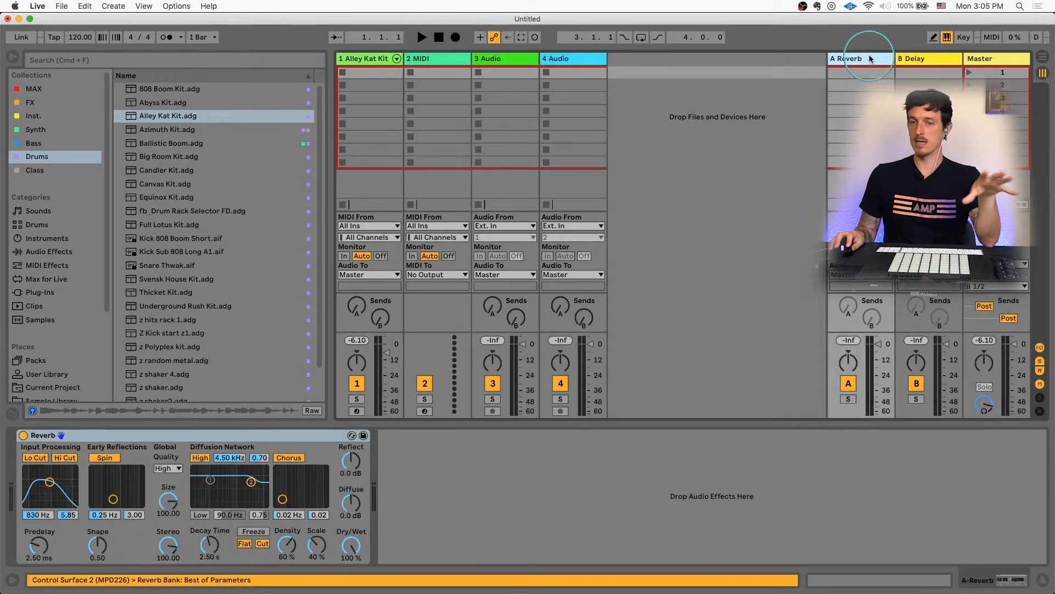
pyautogui.click(909, 59)
pyautogui.click(346, 59)
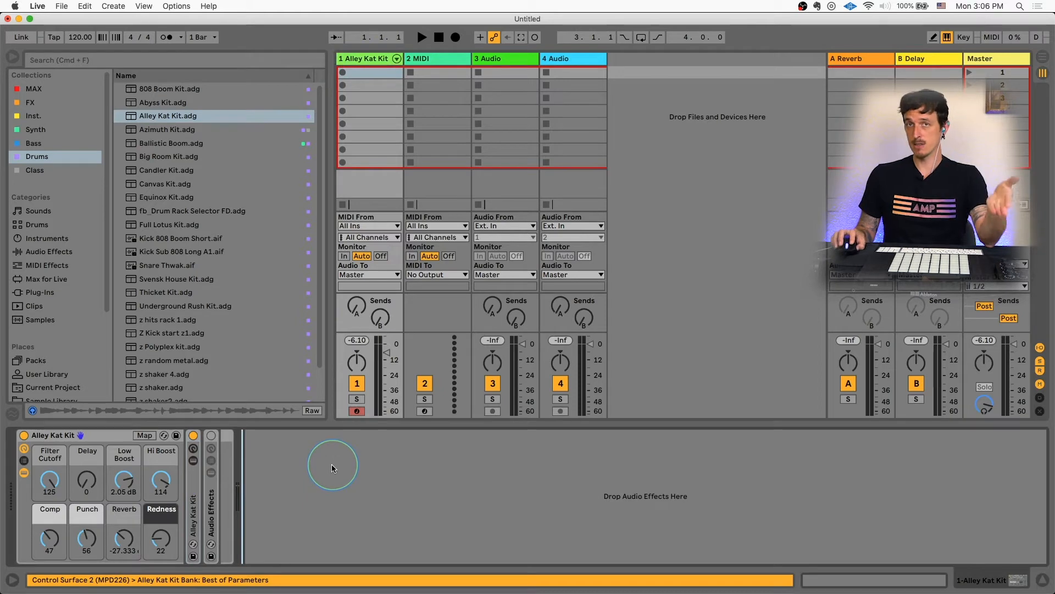
# Step: Add the Reverb audio effect after the drum rack on the Alley Kat Kit track
pyautogui.click(61, 252)
pyautogui.scroll(-6, 206, 296)
pyautogui.click(153, 313)
pyautogui.moveTo(153, 317); pyautogui.dragTo(369, 524)
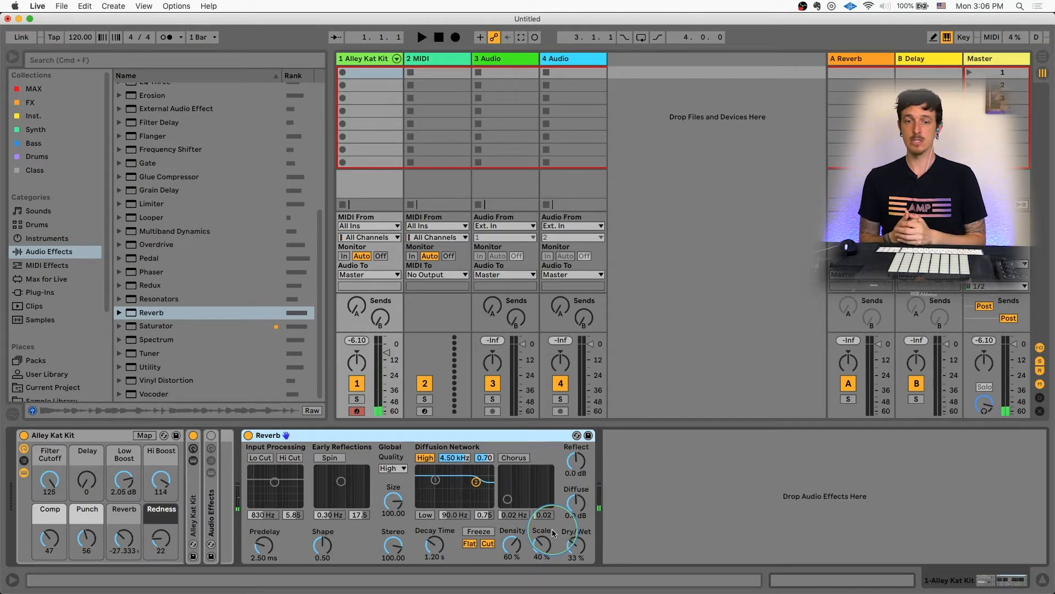
# Step: Audition the drum track's Reverb at various Dry/Wet amounts up to 100 %, and bring Dry/Wet back to 33 %
pyautogui.click(577, 550)
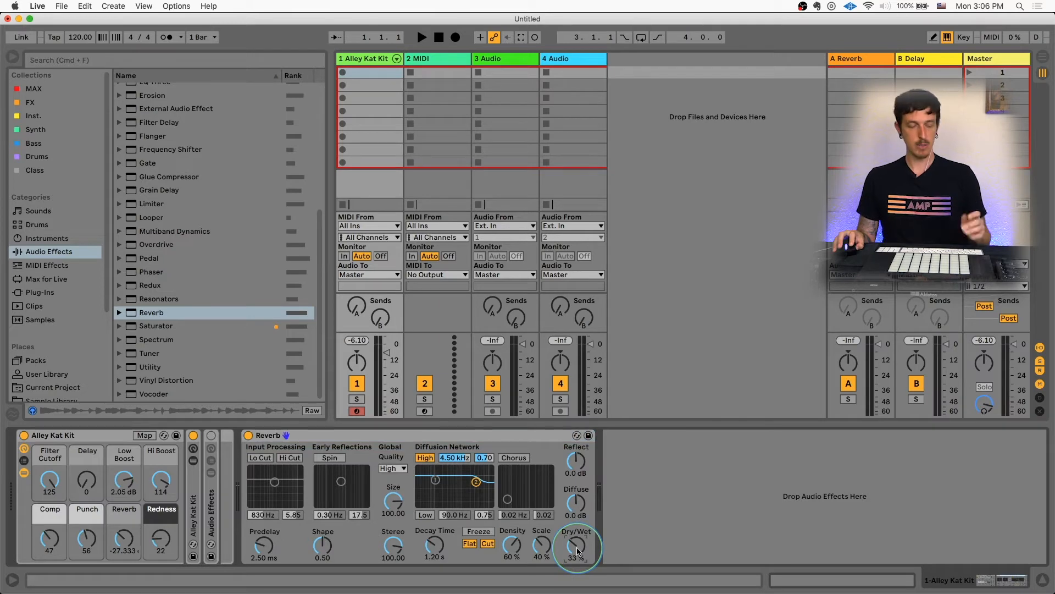
pyautogui.moveTo(577, 551); pyautogui.dragTo(578, 543)
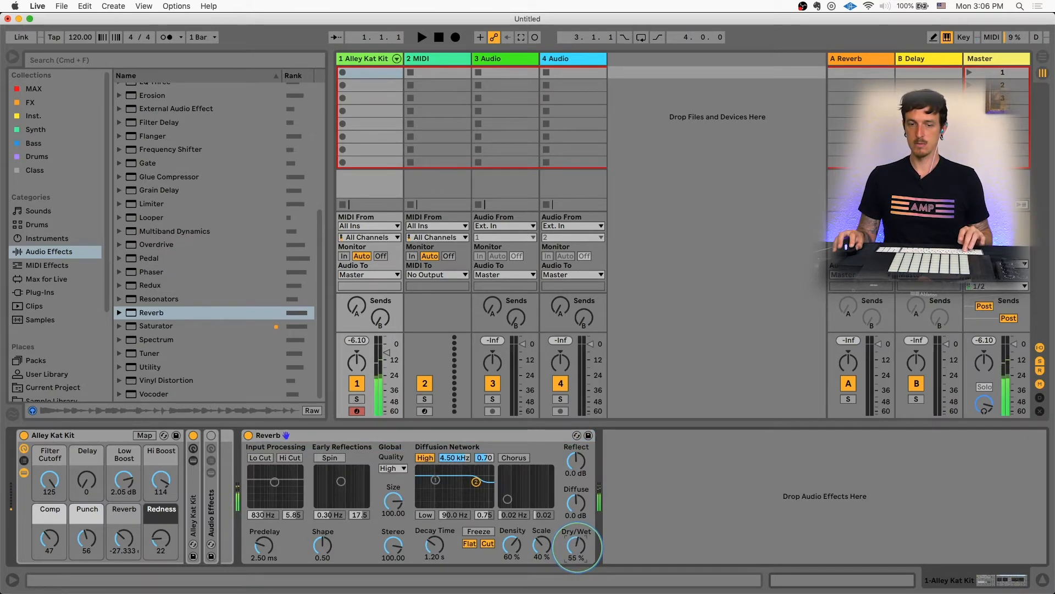
pyautogui.moveTo(578, 543); pyautogui.dragTo(576, 531)
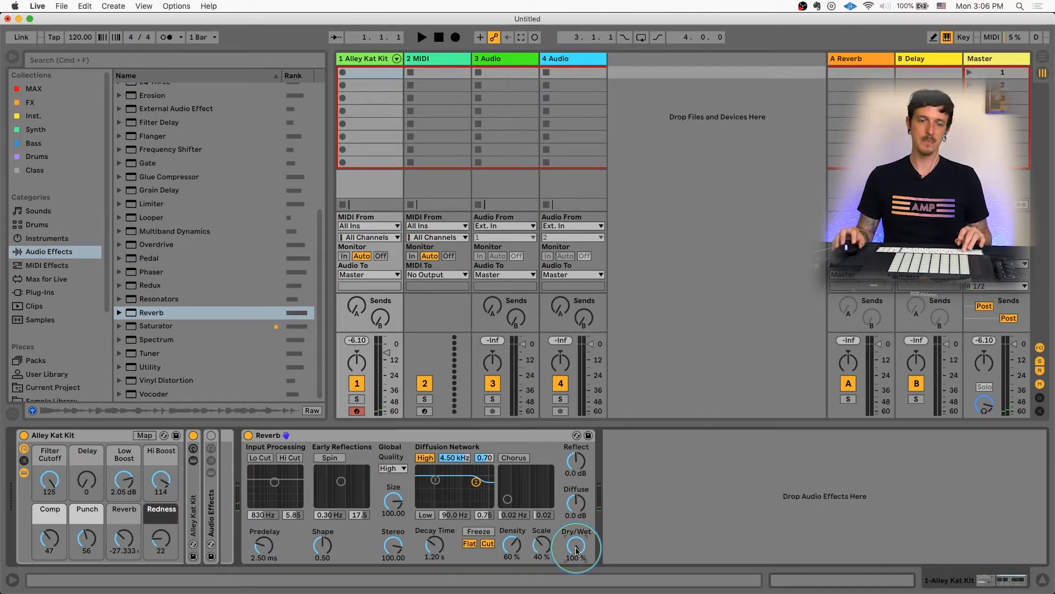
pyautogui.moveTo(576, 550); pyautogui.dragTo(576, 551)
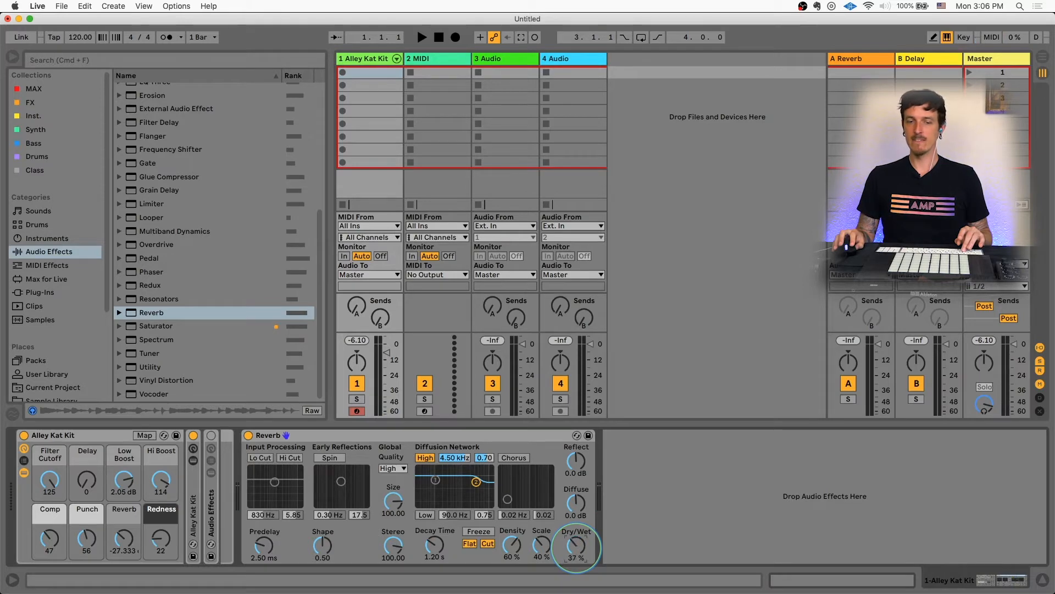
pyautogui.click(463, 437)
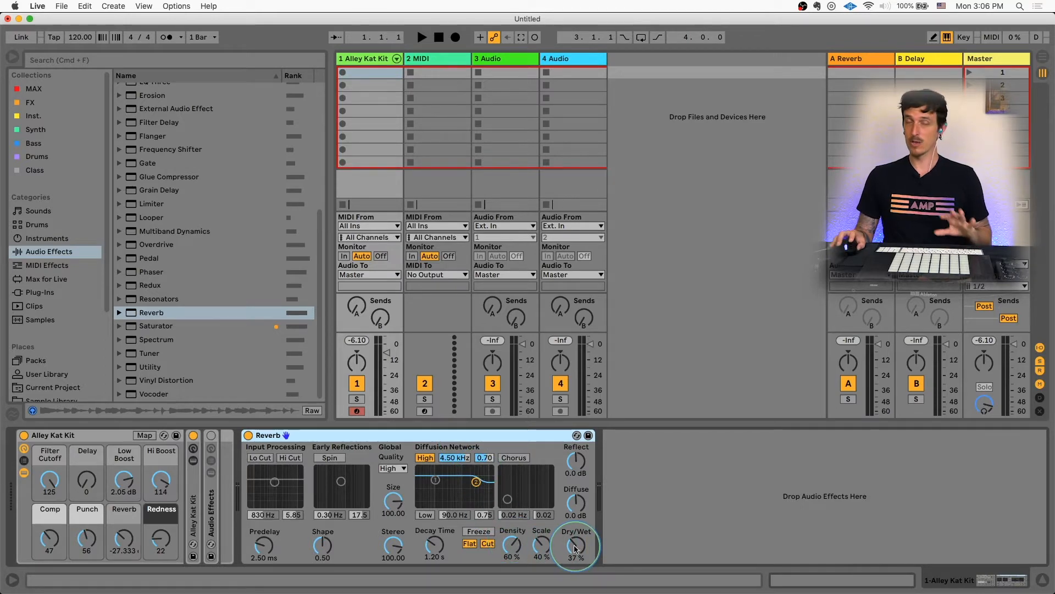
pyautogui.moveTo(577, 548)
pyautogui.mouseDown()
pyautogui.moveTo(577, 560)
pyautogui.moveTo(576, 547)
pyautogui.mouseUp()
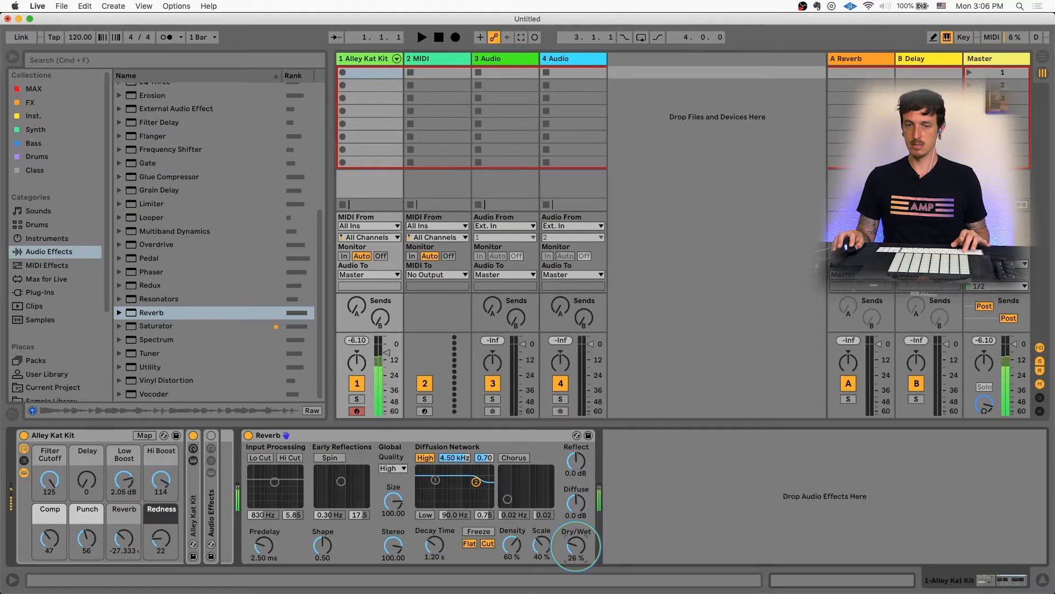
pyautogui.moveTo(576, 547); pyautogui.dragTo(576, 539)
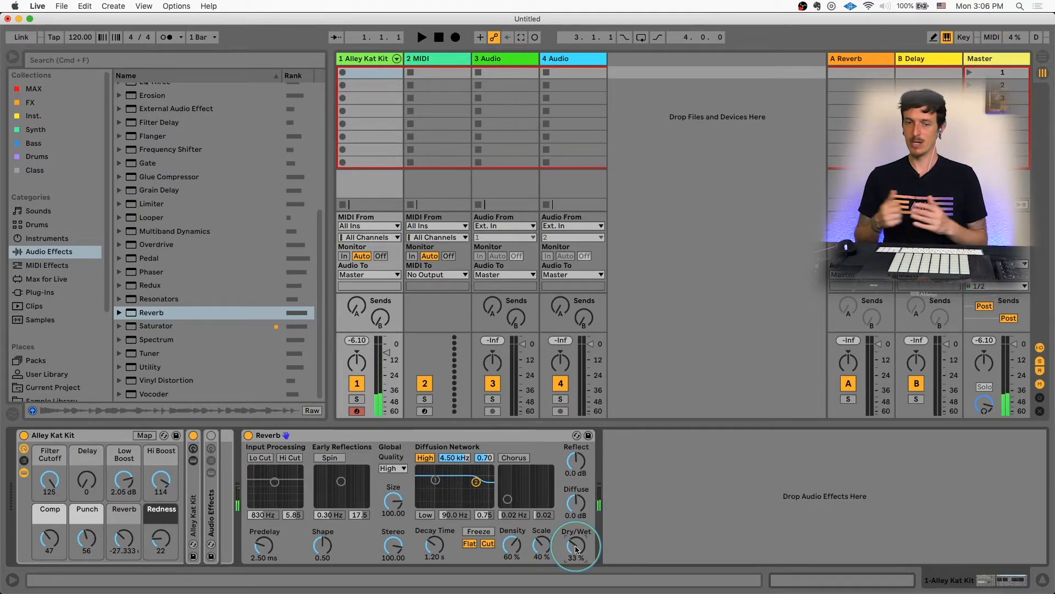
# Step: Turn off the Reverb on the Alley Kat Kit track and display the Reverb on return track A
pyautogui.click(386, 436)
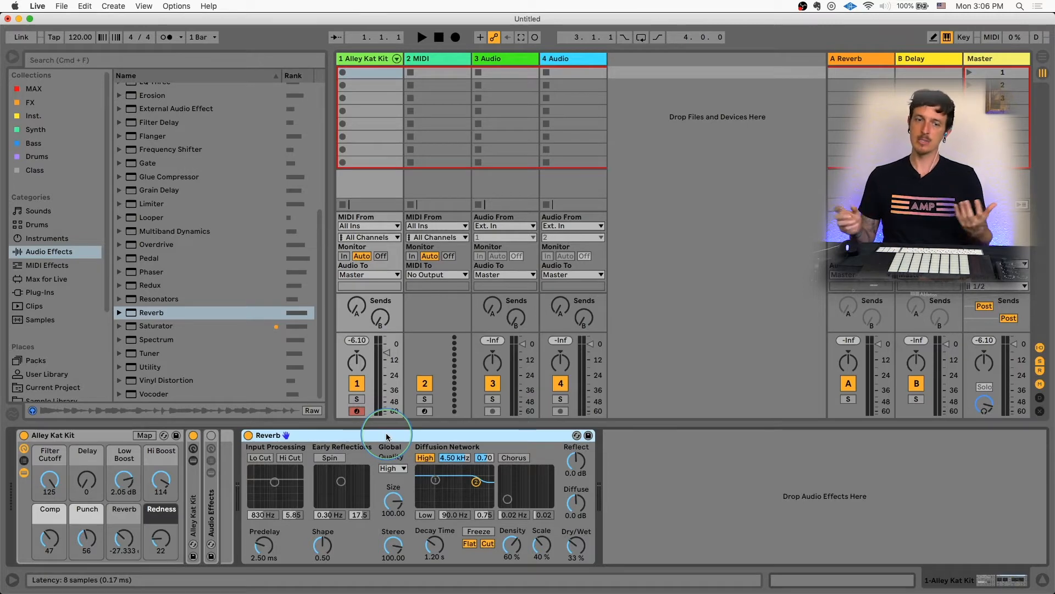
pyautogui.click(248, 435)
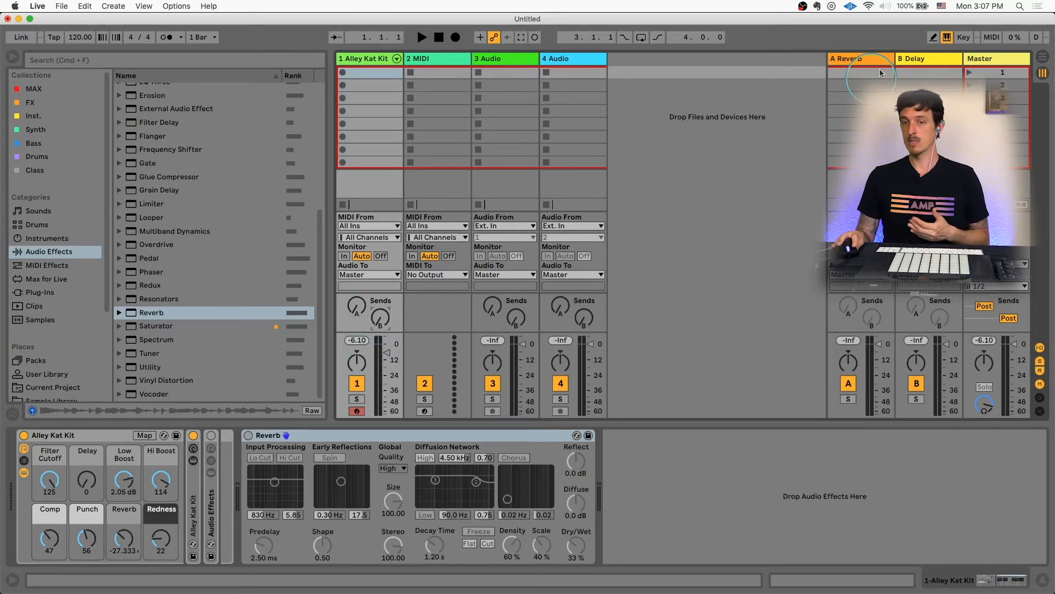
pyautogui.click(857, 58)
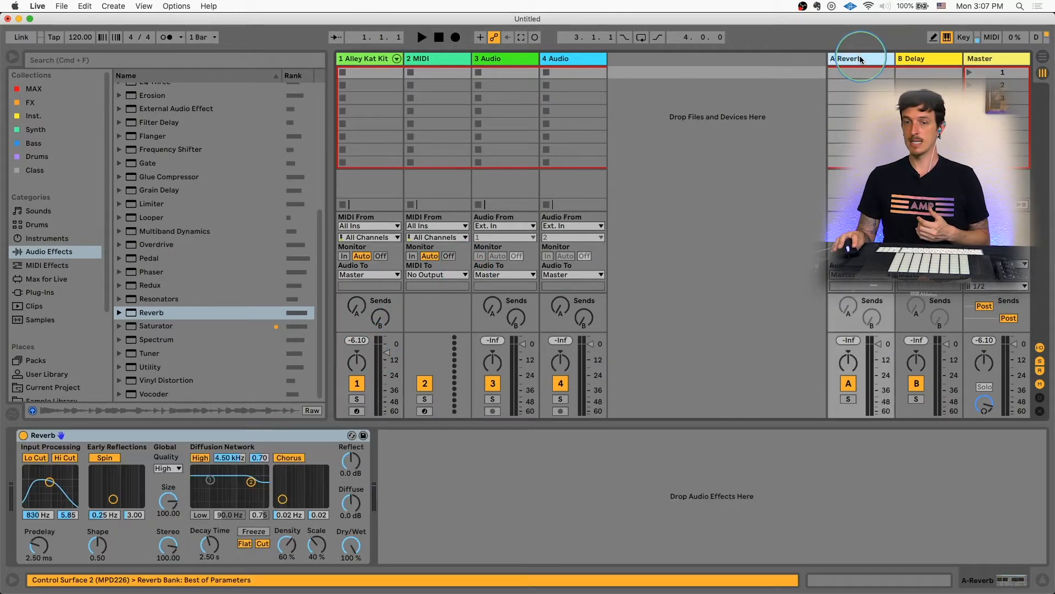
# Step: Raise the Alley Kat Kit track's send A to 0.0 dB, and lower it to about -29.4 dB
pyautogui.click(360, 59)
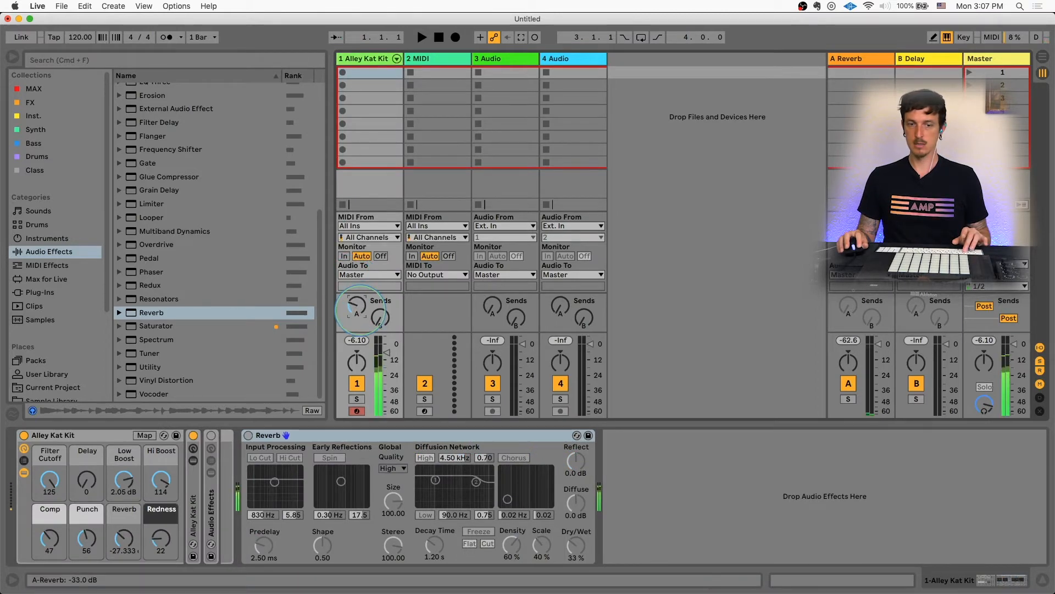
pyautogui.moveTo(357, 306); pyautogui.dragTo(357, 301)
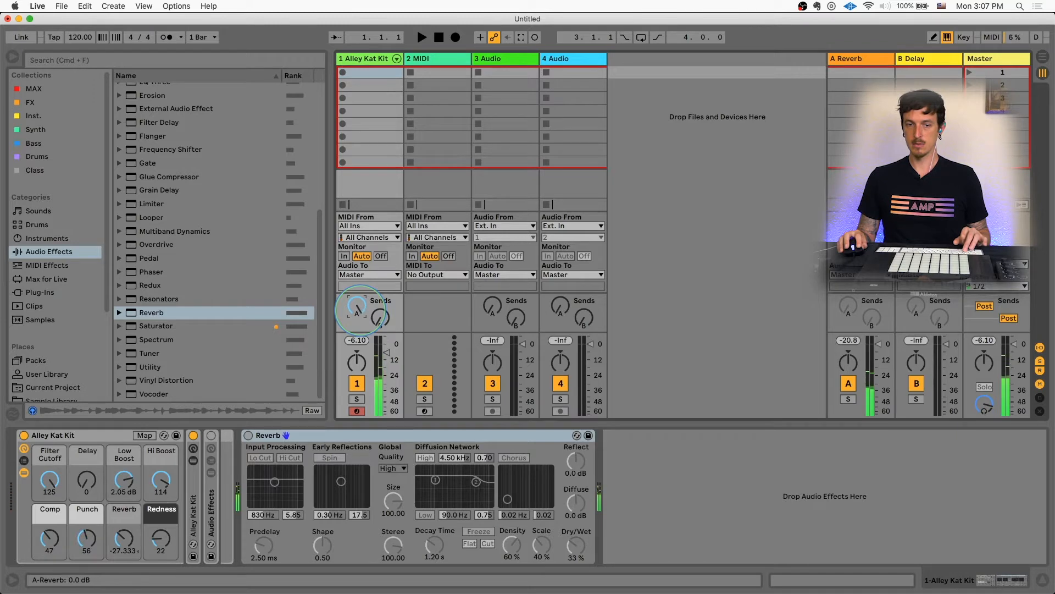
pyautogui.moveTo(360, 313); pyautogui.dragTo(353, 305)
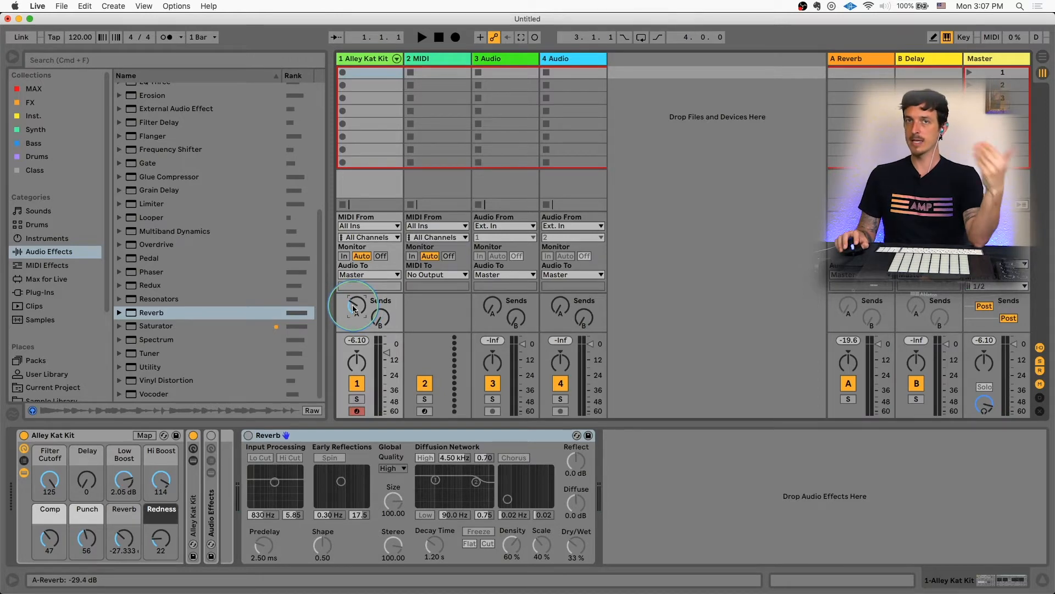
# Step: Check the Dry/Wet setting on return A's Reverb, and raise the Alley Kat Kit track's send A to its maximum
pyautogui.click(867, 61)
pyautogui.click(354, 551)
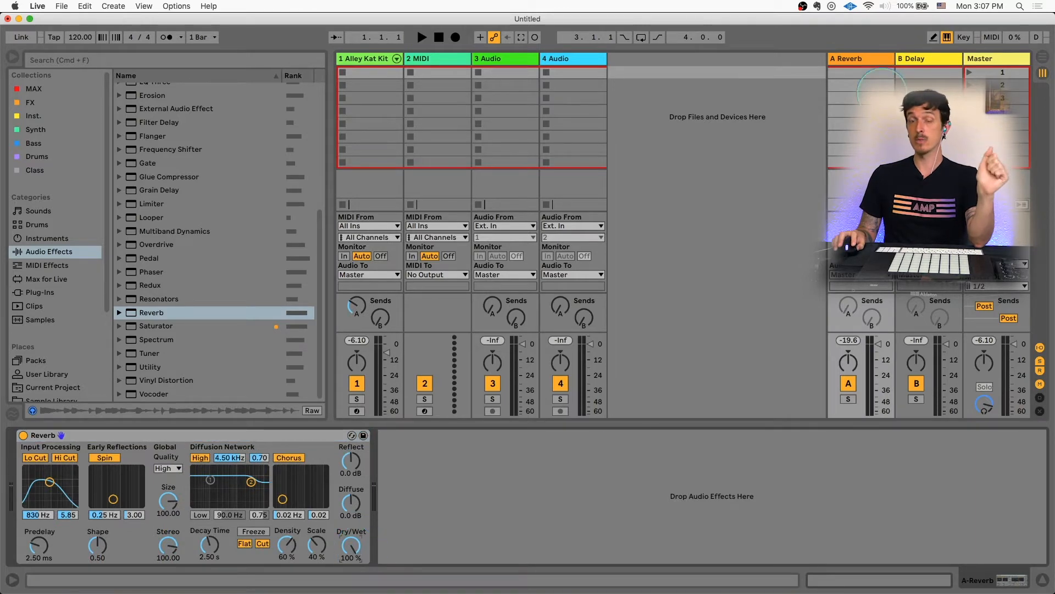
pyautogui.click(360, 57)
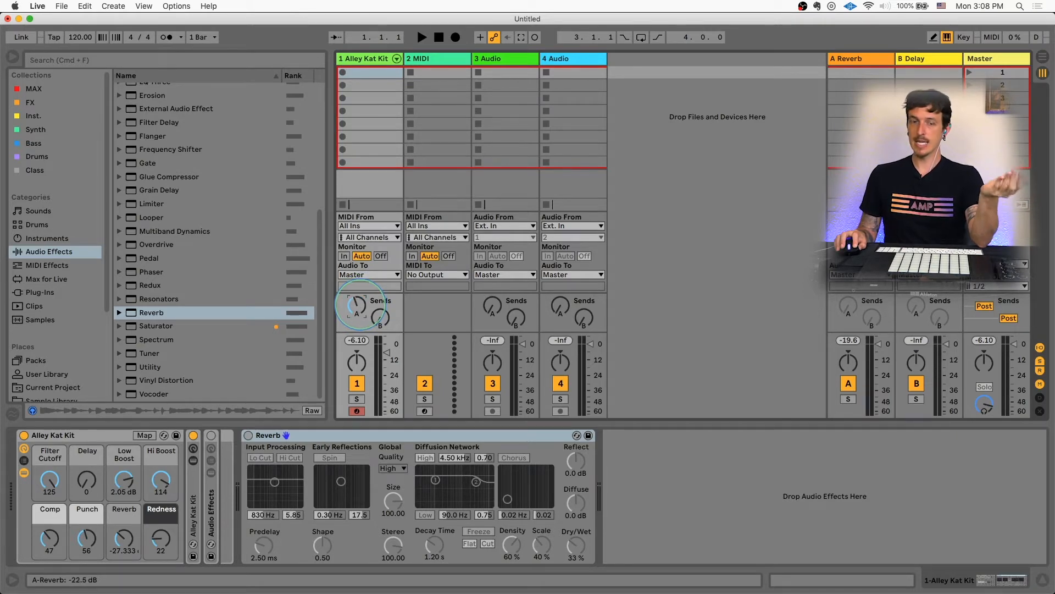
pyautogui.moveTo(361, 305); pyautogui.dragTo(361, 286)
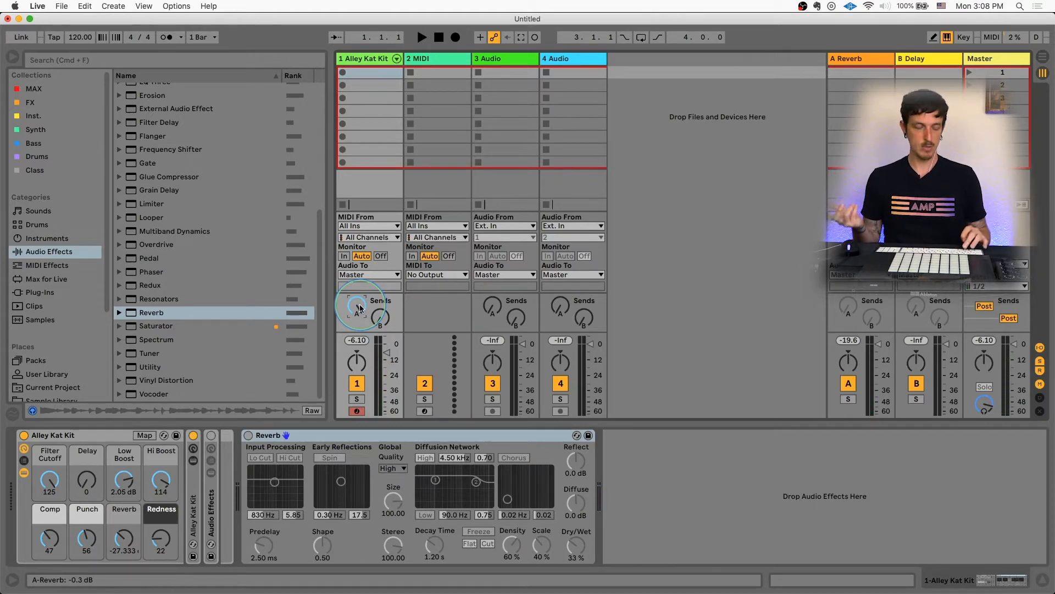
pyautogui.moveTo(360, 308); pyautogui.dragTo(360, 309)
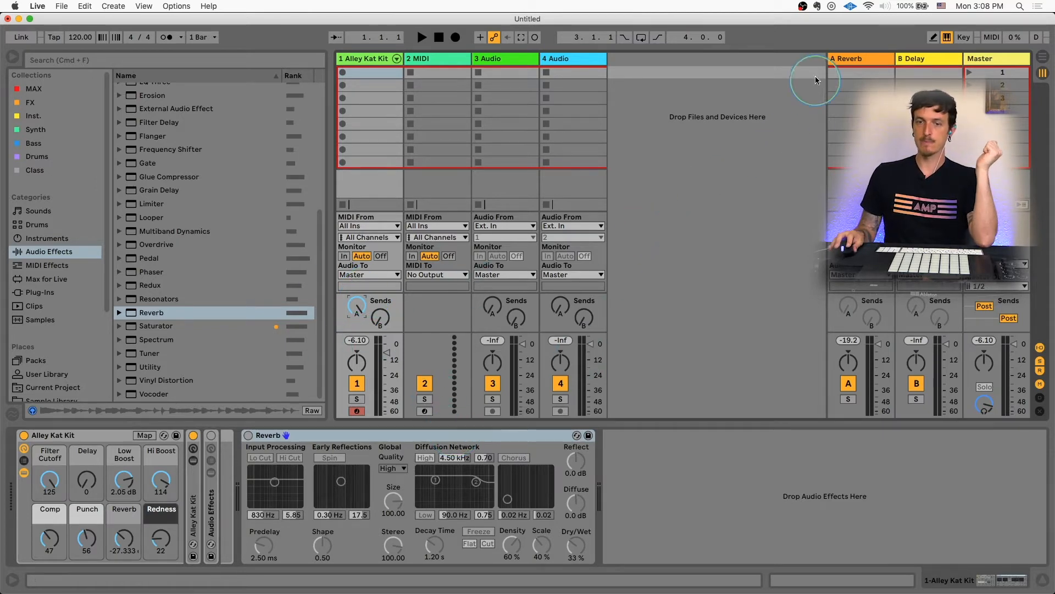
# Step: Arm the Alley Kat Kit track and set its monitoring to In
pyautogui.click(849, 55)
pyautogui.click(192, 439)
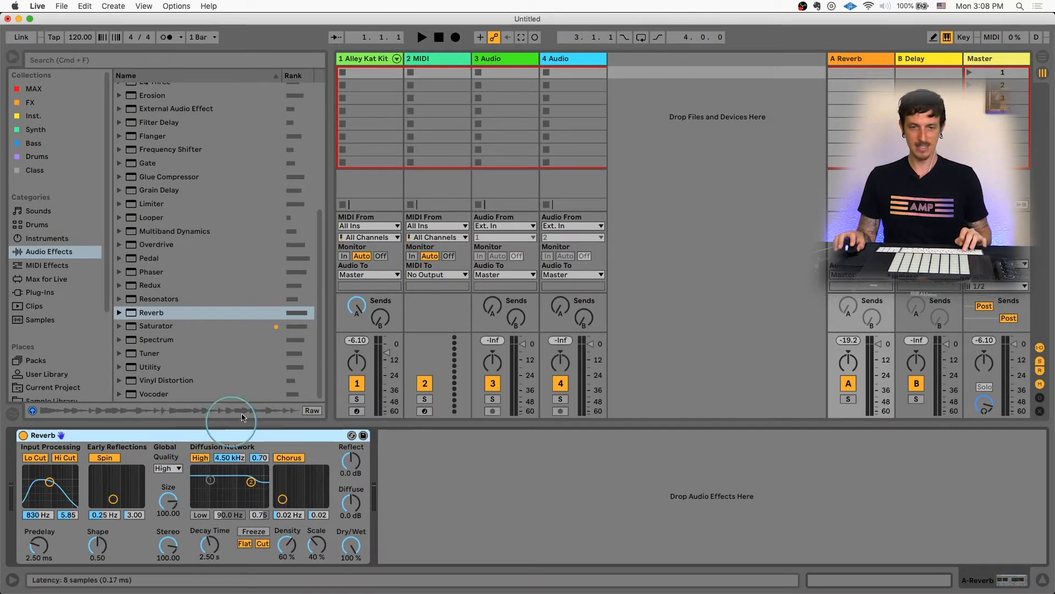
pyautogui.click(356, 410)
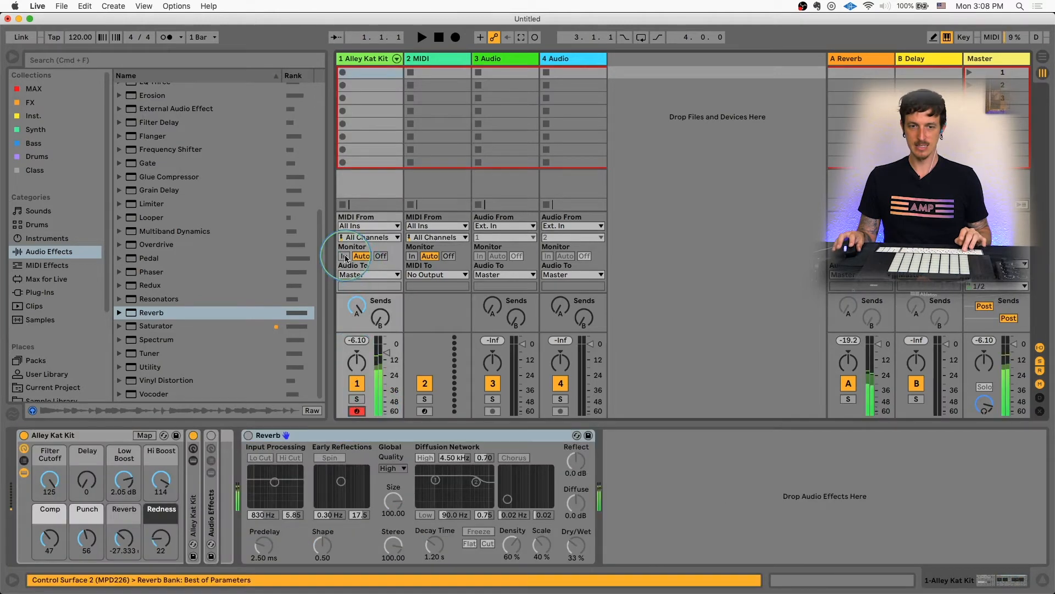
# Step: Replace the Reverb on return track A with a fresh default Reverb effect
pyautogui.click(846, 58)
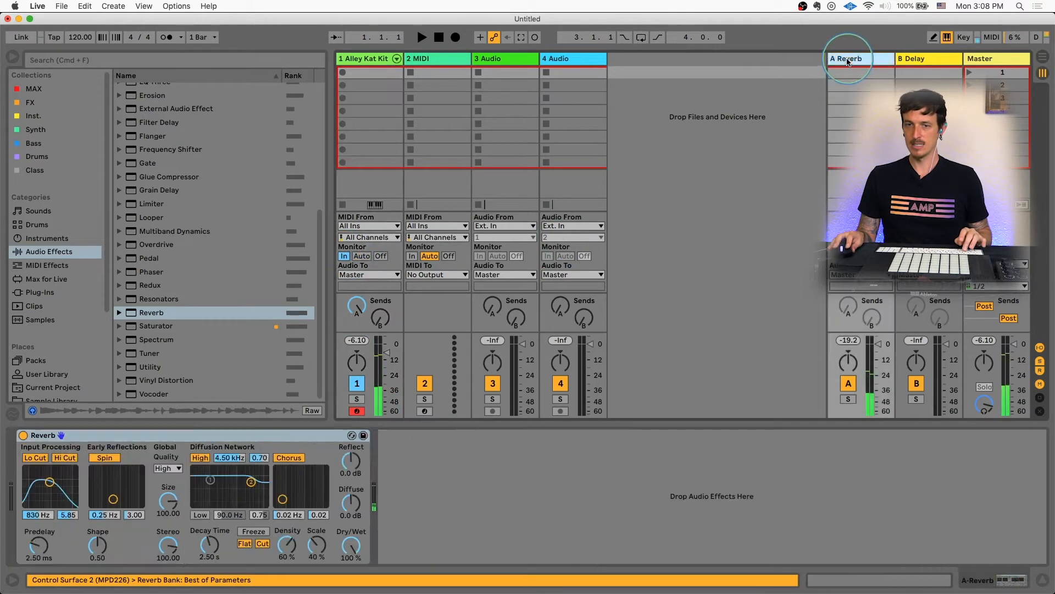
pyautogui.click(147, 434)
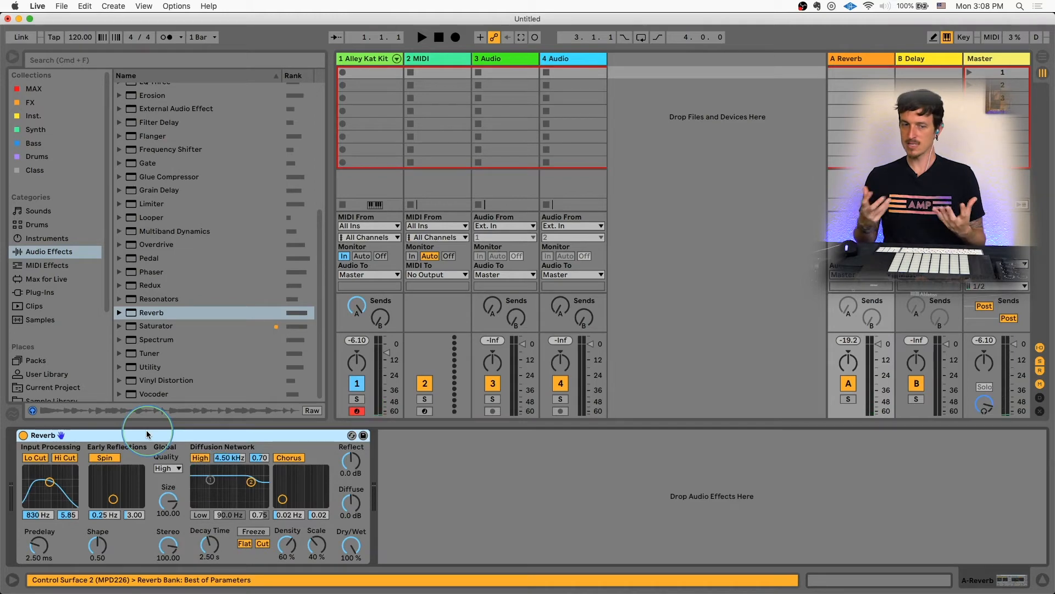
pyautogui.press('Delete')
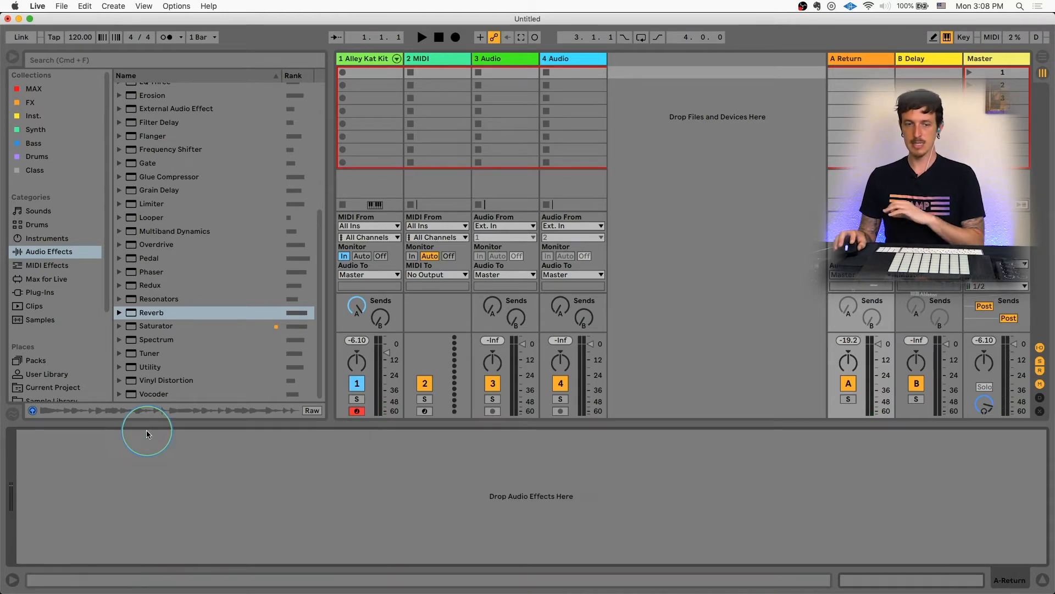
pyautogui.click(132, 313)
pyautogui.moveTo(132, 313); pyautogui.dragTo(157, 476)
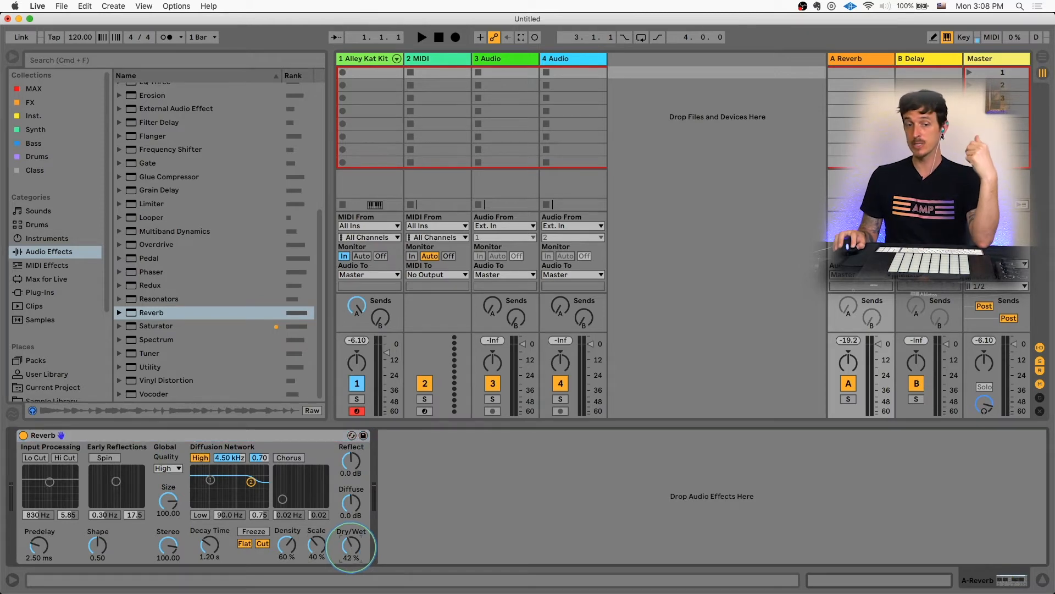
# Step: Compare the return Reverb at 100 % and 55 % Dry/Wet while adjusting the drum track's send A, and settle Dry/Wet at 100 %
pyautogui.moveTo(350, 550); pyautogui.dragTo(365, 334)
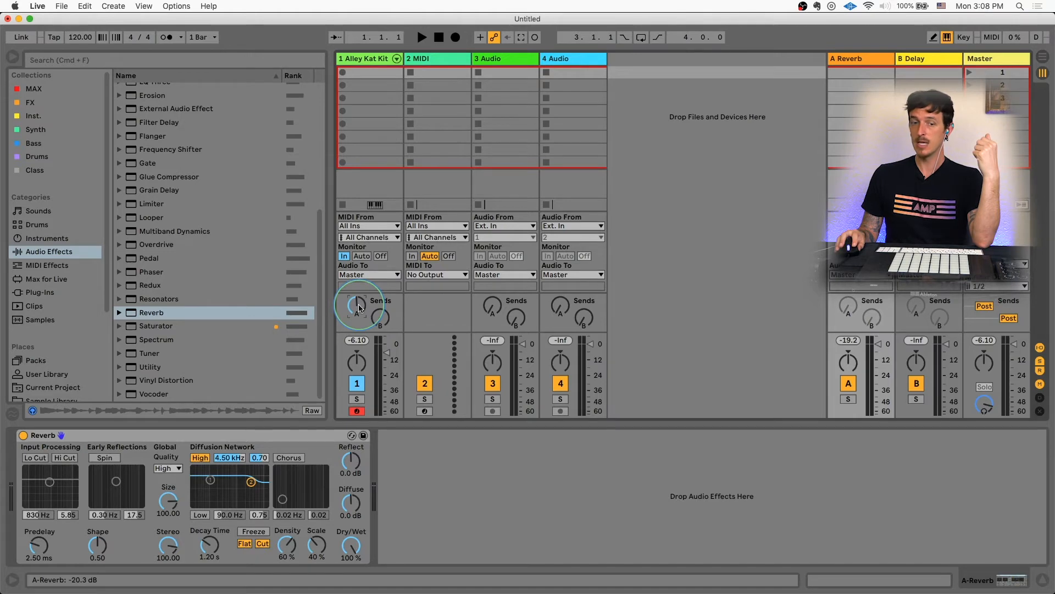
pyautogui.moveTo(354, 547); pyautogui.dragTo(348, 551)
pyautogui.moveTo(355, 310); pyautogui.dragTo(356, 299)
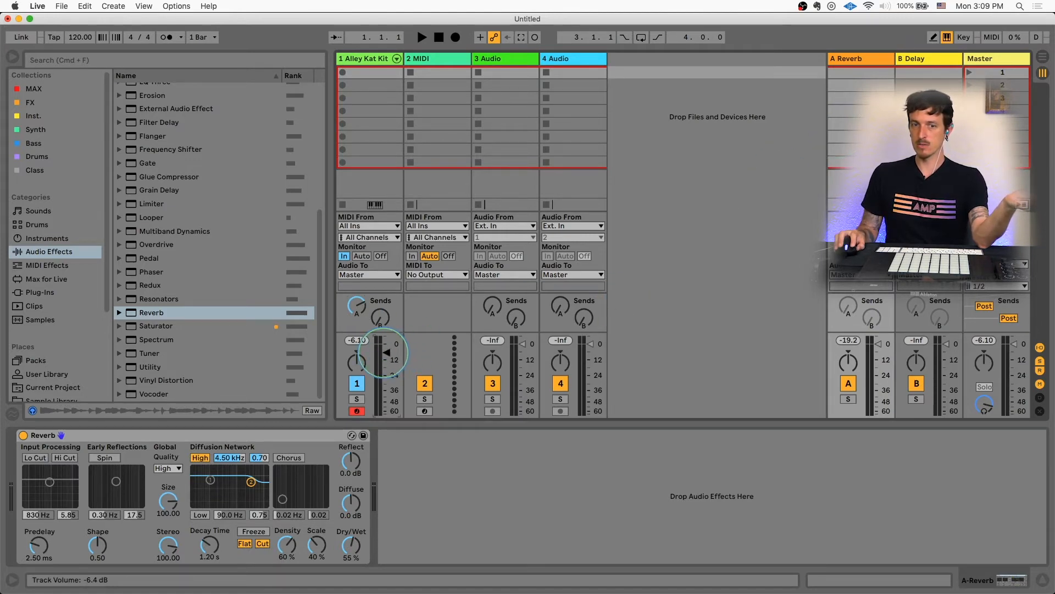
pyautogui.moveTo(353, 544); pyautogui.dragTo(355, 543)
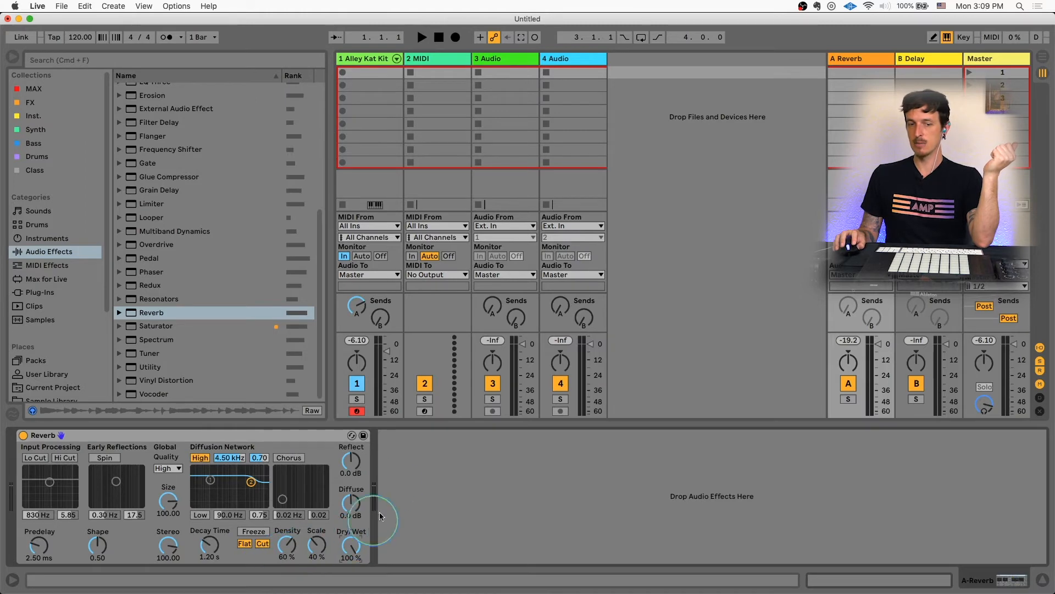
# Step: Review the return Reverb's Global Quality options and keep High selected
pyautogui.click(171, 471)
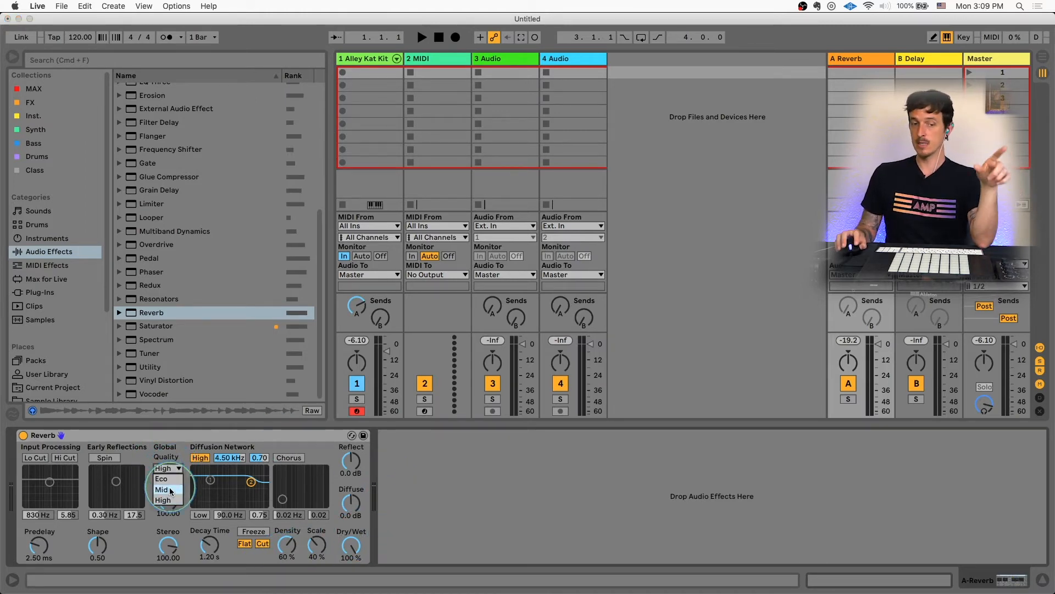
pyautogui.click(168, 500)
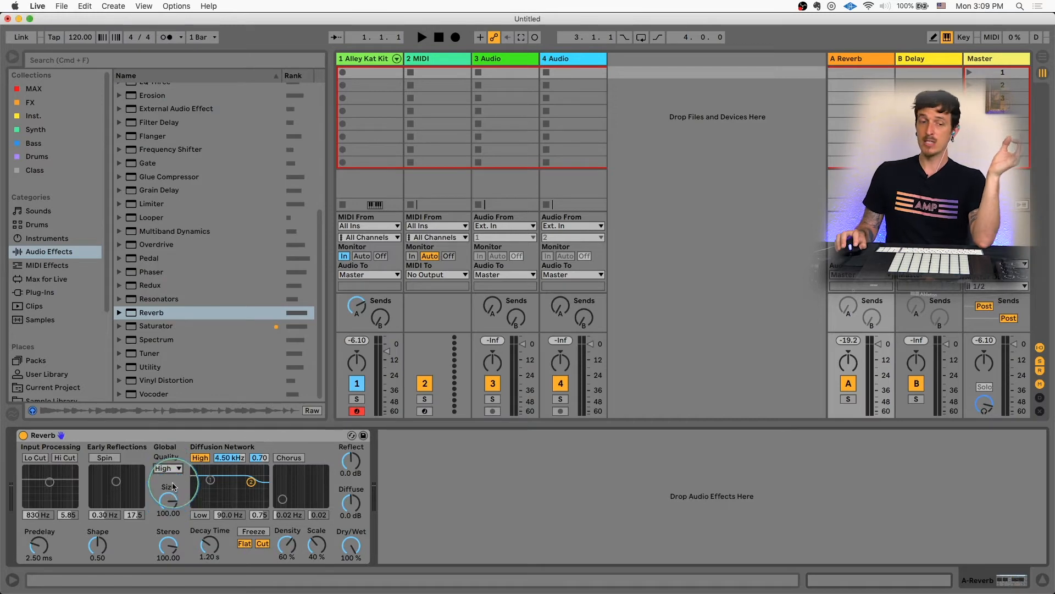
pyautogui.click(167, 468)
pyautogui.click(171, 500)
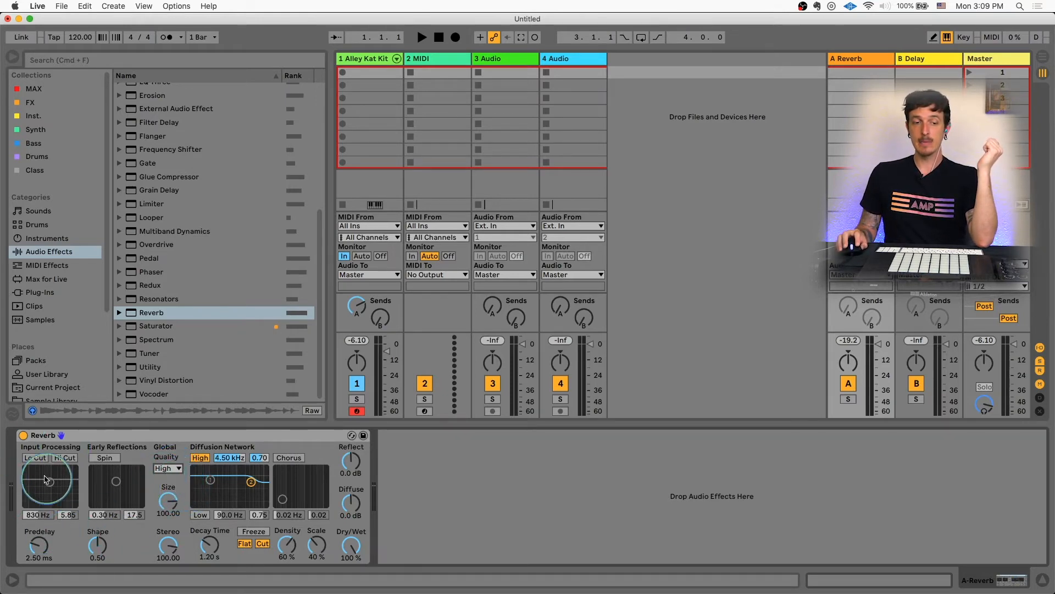
# Step: Enable the return Reverb's Lo Cut with the input filter at 949 Hz and 5.81 bandwidth, and switch Hi Cut on and off again
pyautogui.click(36, 458)
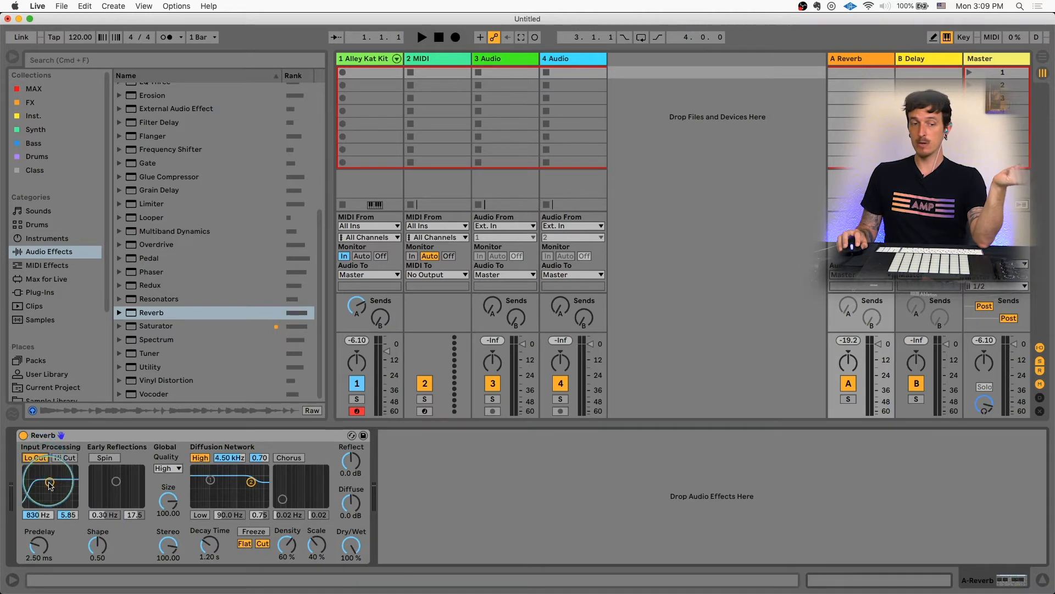
pyautogui.moveTo(49, 482); pyautogui.dragTo(50, 482)
pyautogui.click(65, 458)
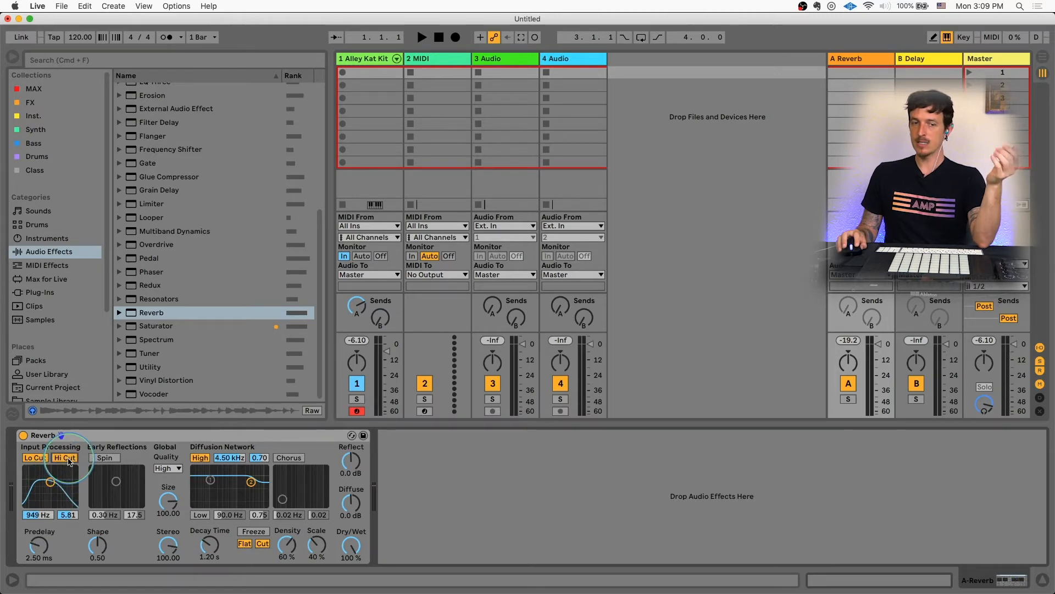
pyautogui.click(69, 458)
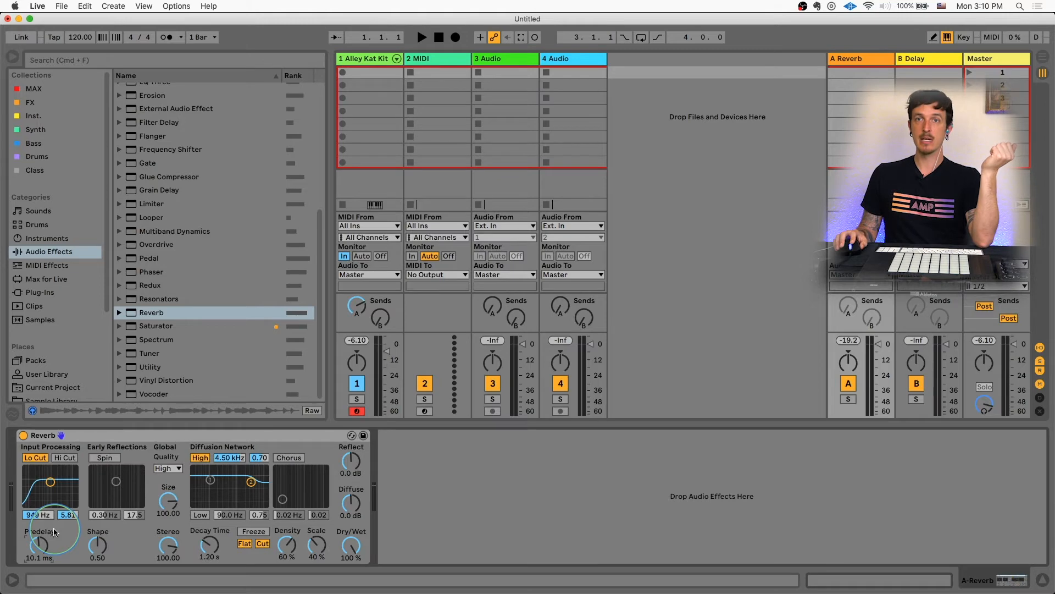
# Step: Set the return Reverb's Predelay to 11.2 ms and audition Decay Times between 567 ms and 3.02 s, settling on 1.02 s
pyautogui.moveTo(42, 549); pyautogui.dragTo(43, 494)
pyautogui.moveTo(42, 549); pyautogui.dragTo(43, 582)
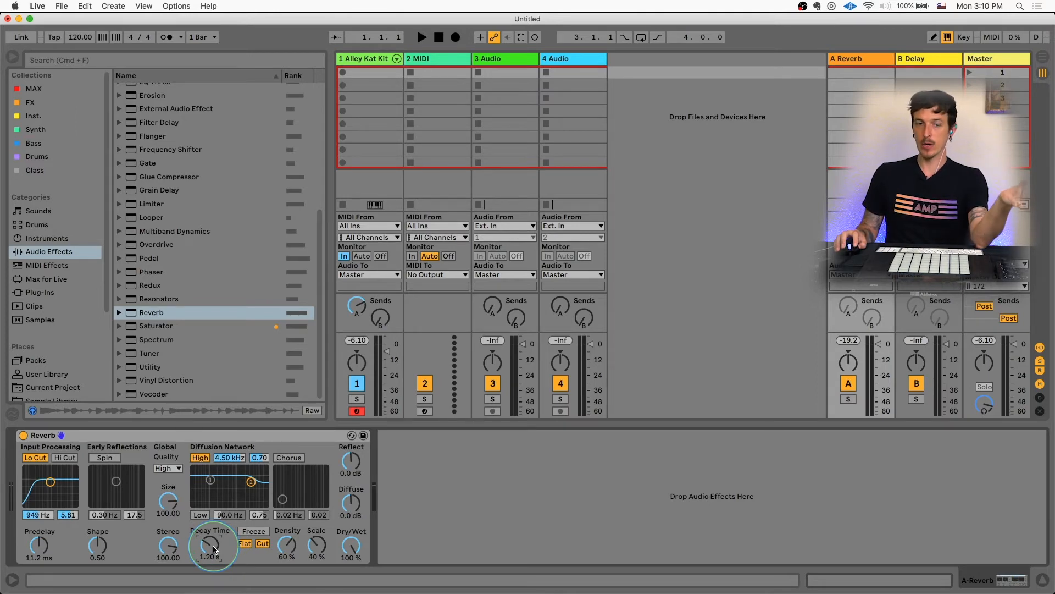
pyautogui.moveTo(213, 550); pyautogui.dragTo(214, 536)
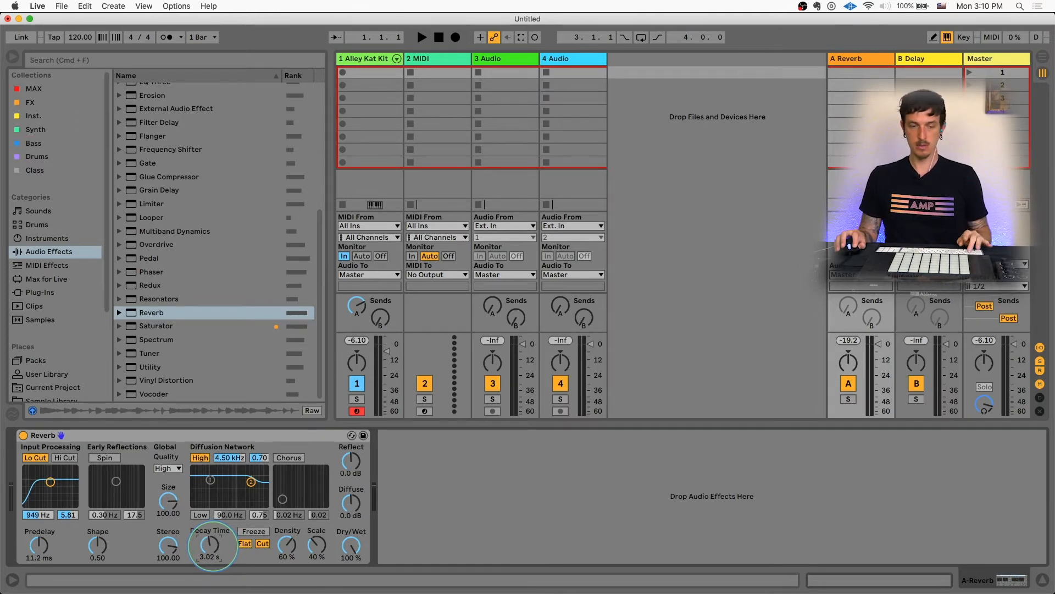
pyautogui.press('s')
pyautogui.press('s')
pyautogui.moveTo(213, 546); pyautogui.dragTo(214, 535)
pyautogui.press('s')
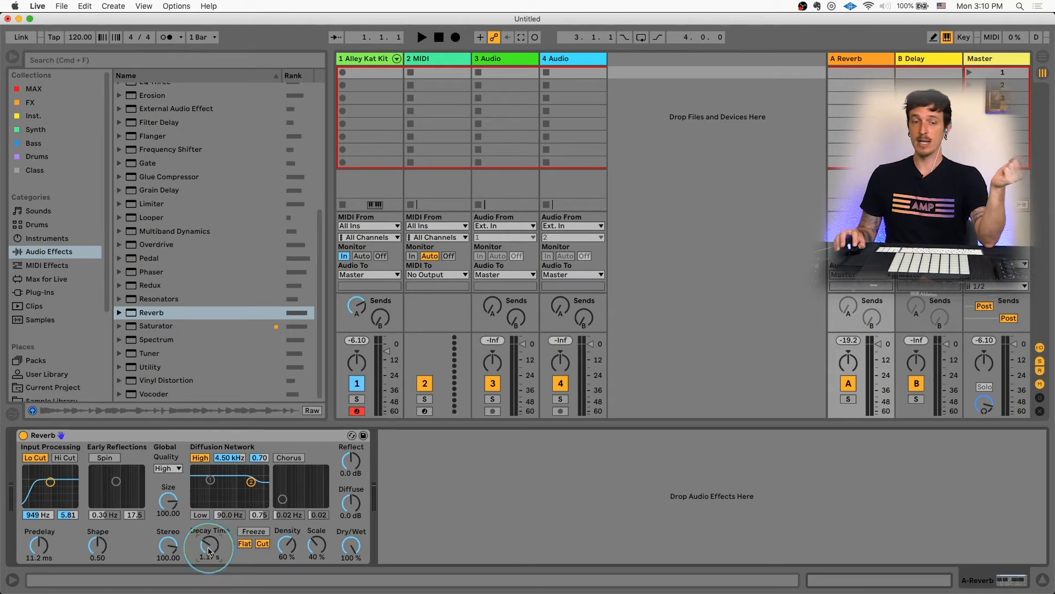
pyautogui.moveTo(209, 546); pyautogui.dragTo(209, 546)
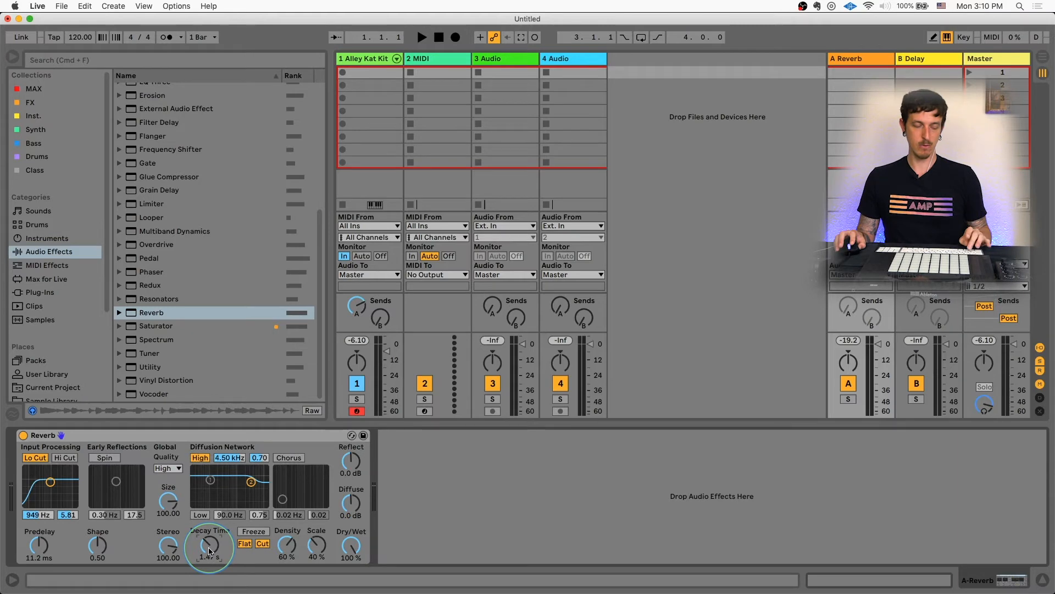
pyautogui.moveTo(206, 551); pyautogui.dragTo(207, 546)
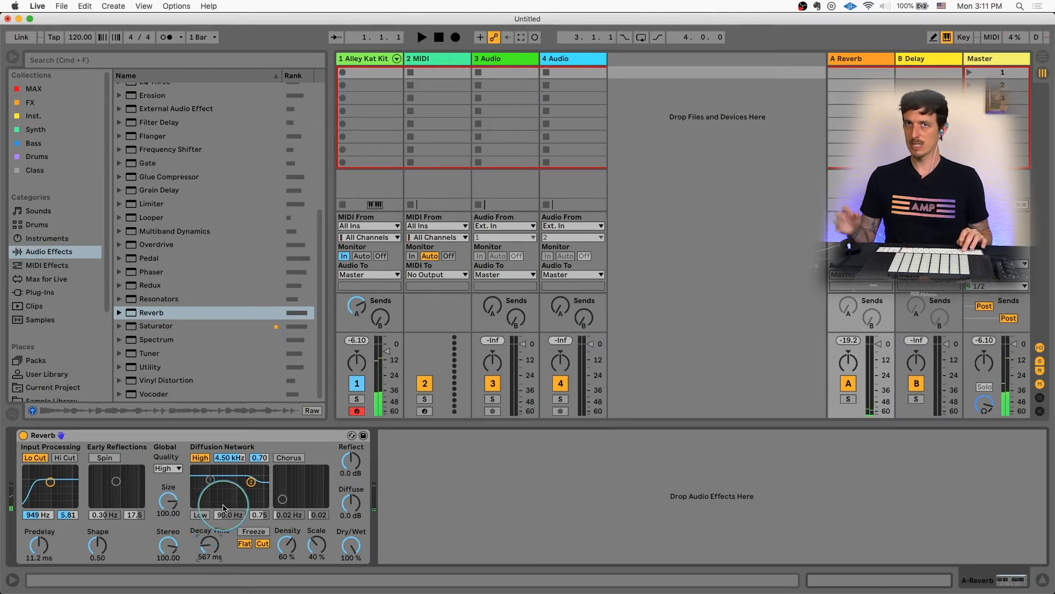
pyautogui.moveTo(210, 545); pyautogui.dragTo(210, 546)
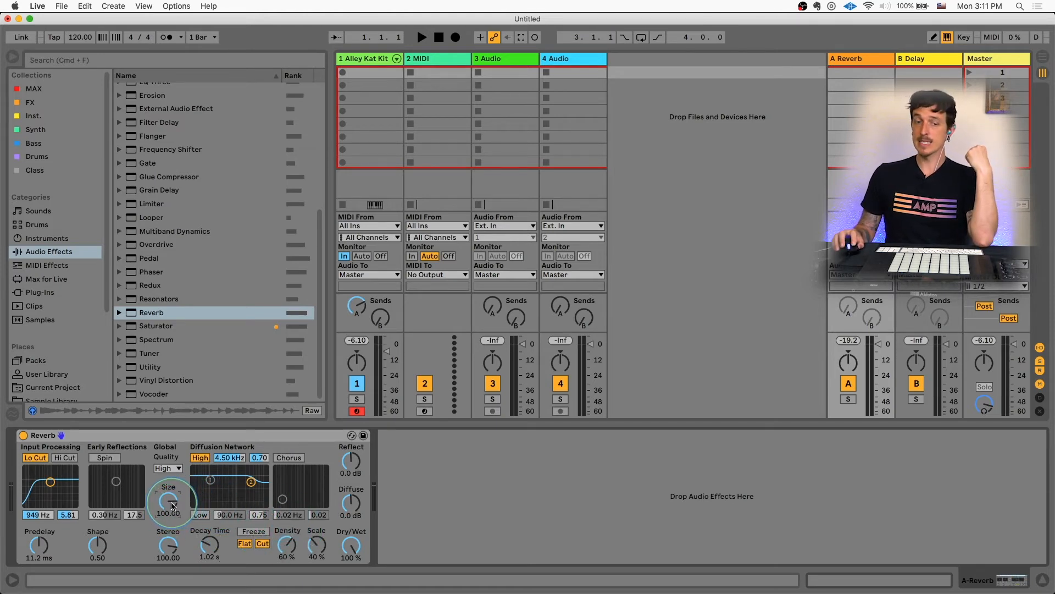
# Step: Set the return Reverb's Size to 1.48 and early reflections Shape to 0.39, keeping Stereo at 100
pyautogui.moveTo(174, 506); pyautogui.dragTo(175, 550)
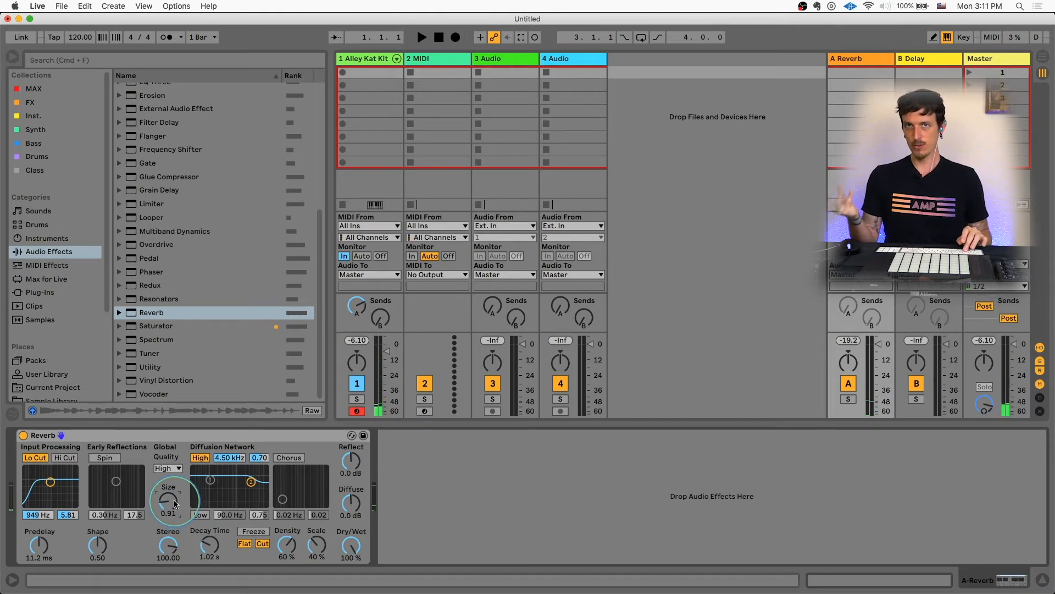
pyautogui.moveTo(175, 504); pyautogui.dragTo(168, 528)
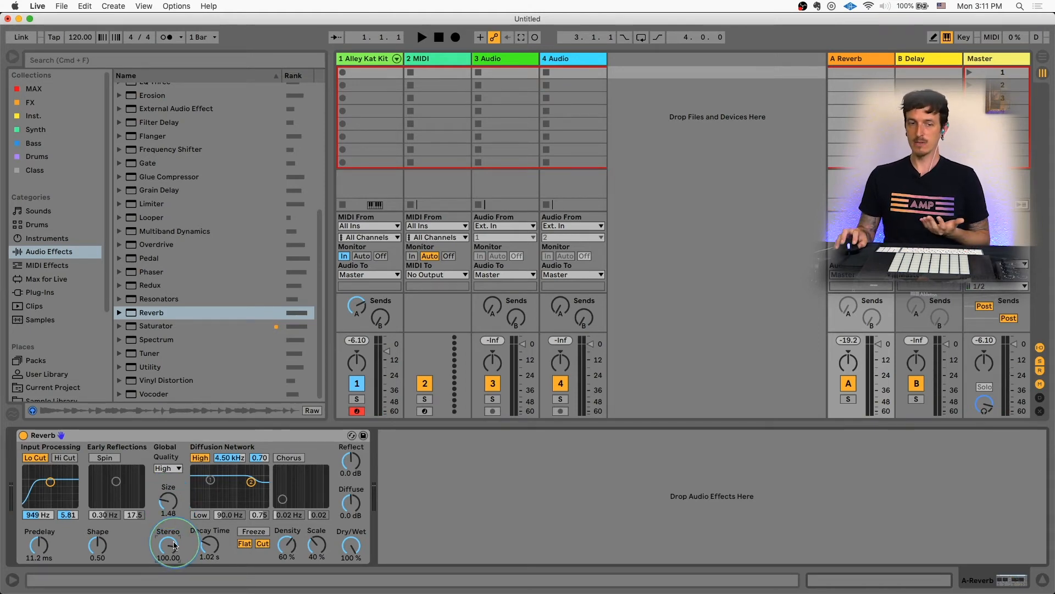
pyautogui.moveTo(174, 545); pyautogui.dragTo(174, 536)
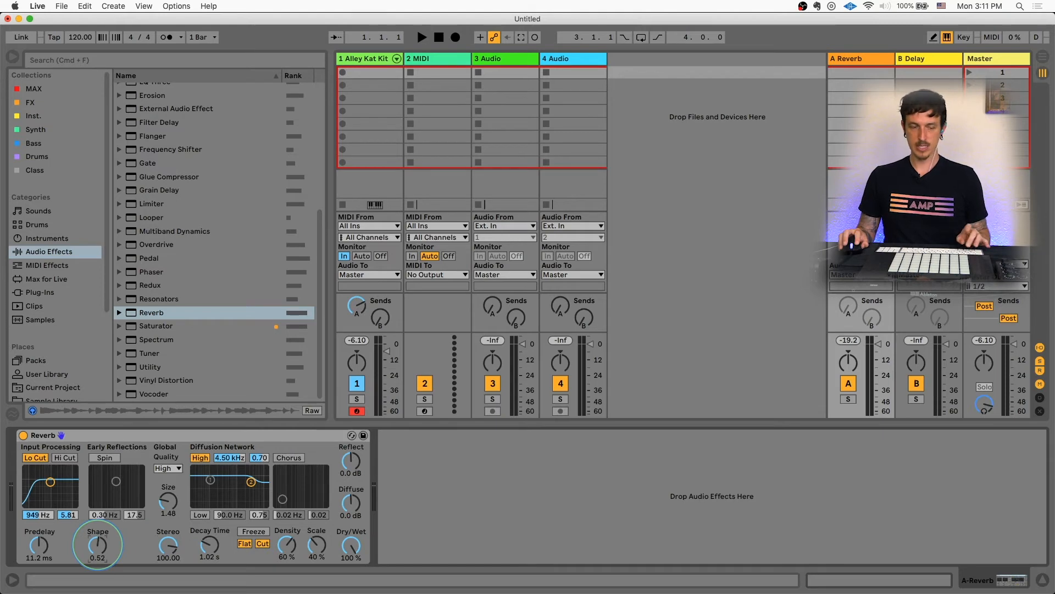
pyautogui.moveTo(97, 545); pyautogui.dragTo(101, 549)
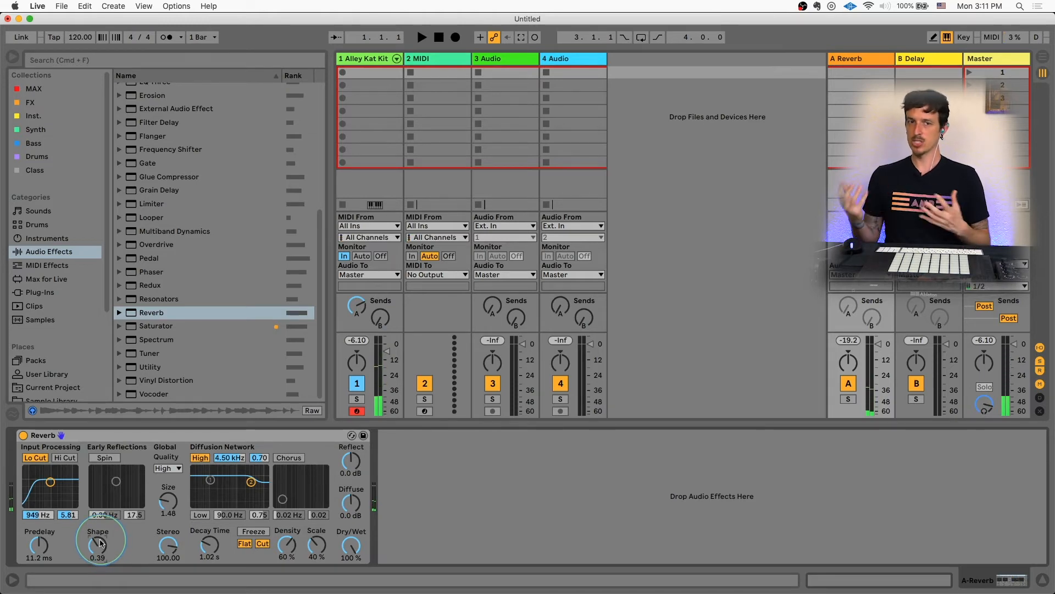
# Step: Try Spin and Chorus on the return Reverb, set the Chorus to 0.11 Hz and 0.09, and leave both switched off
pyautogui.click(106, 458)
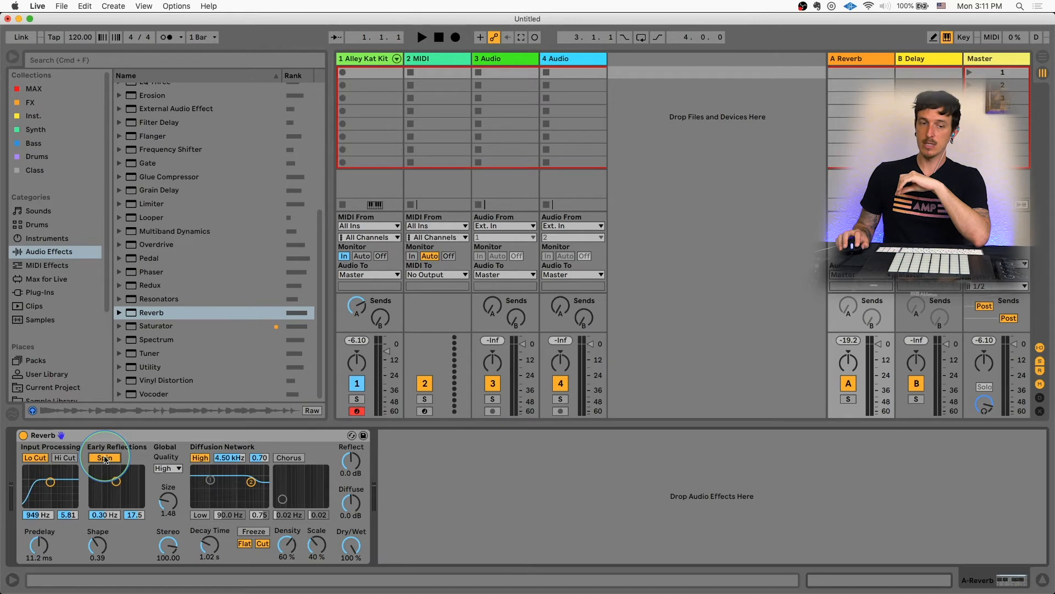
pyautogui.click(104, 457)
pyautogui.click(289, 458)
pyautogui.click(104, 458)
pyautogui.click(117, 483)
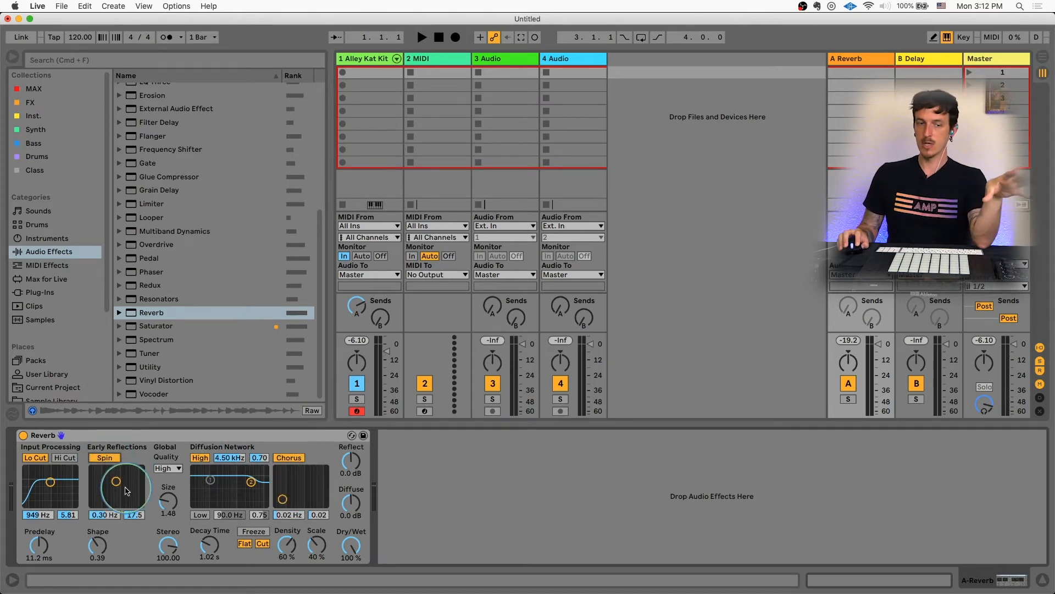
pyautogui.click(108, 462)
pyautogui.click(290, 483)
pyautogui.moveTo(290, 486)
pyautogui.mouseDown()
pyautogui.moveTo(325, 469)
pyautogui.moveTo(297, 489)
pyautogui.mouseUp()
pyautogui.click(289, 457)
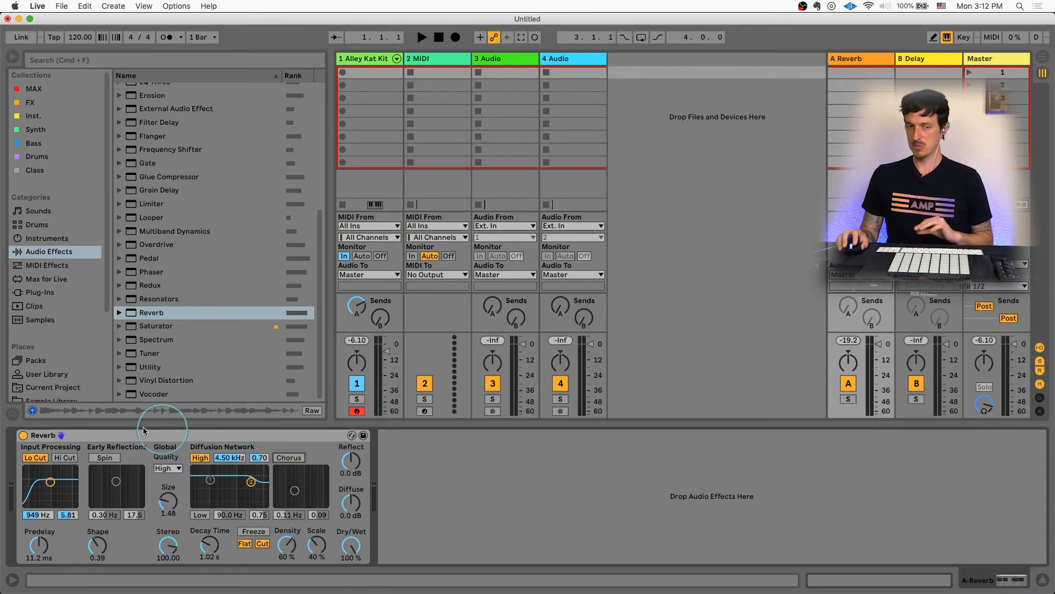
# Step: Add EQ Eight after the Reverb on return track A, adjusting its low cut and moving its high cut to 12.1 kHz
pyautogui.click(267, 432)
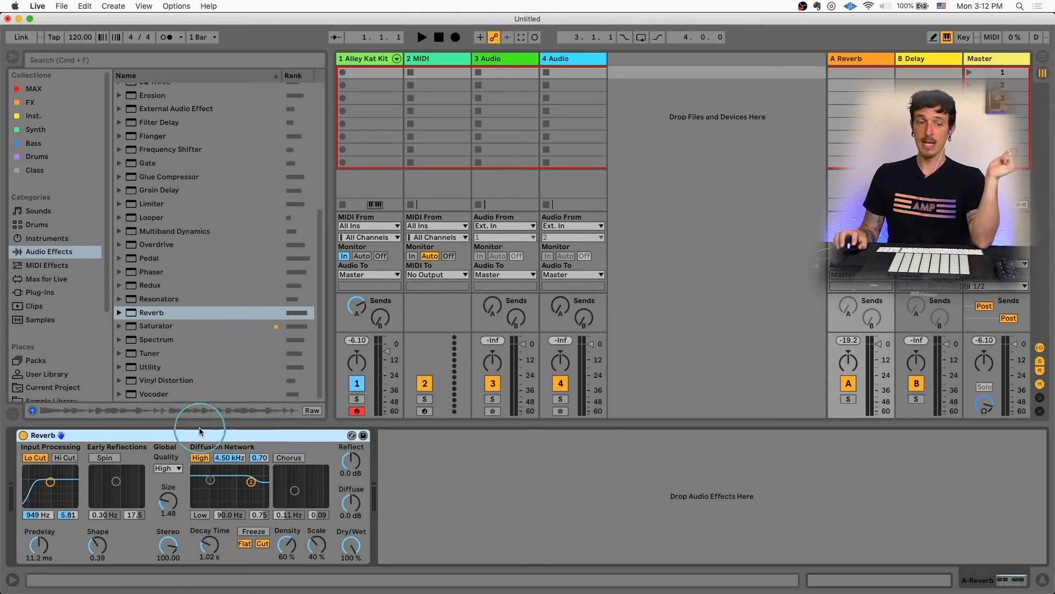
pyautogui.scroll(5, 170, 268)
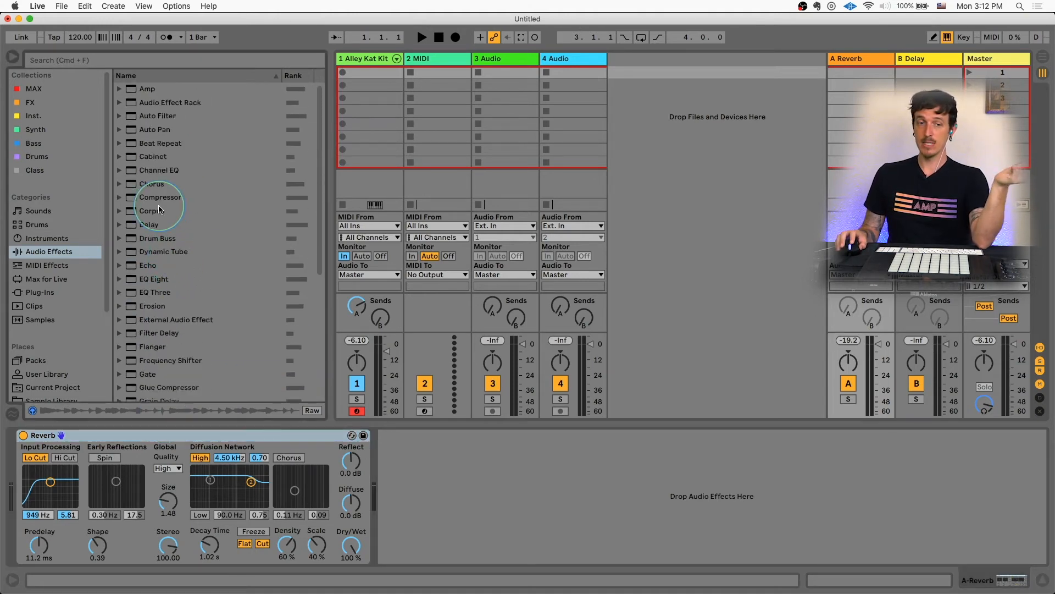
pyautogui.doubleClick(158, 279)
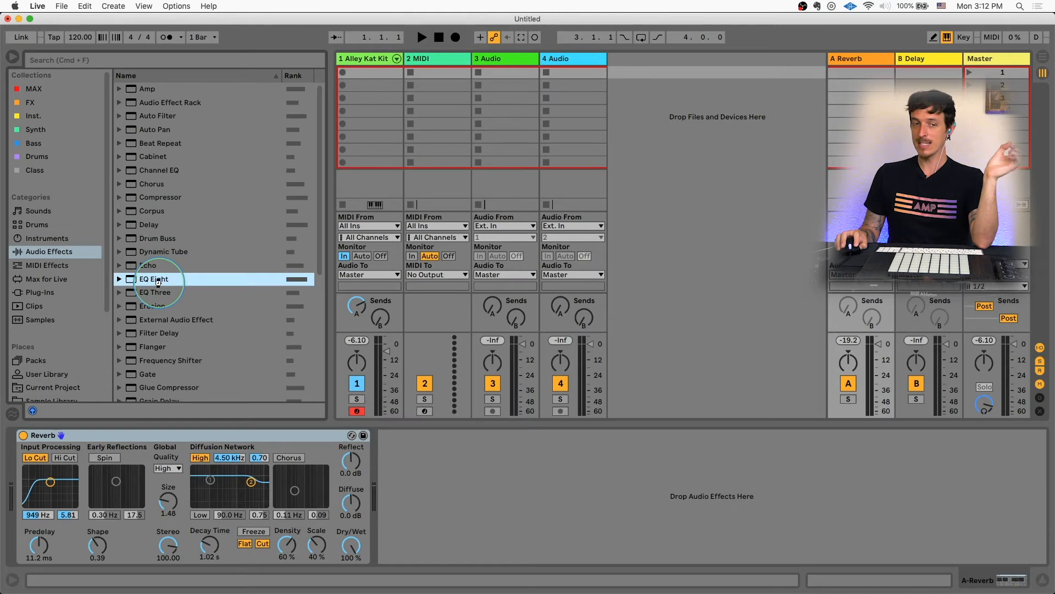
pyautogui.moveTo(453, 501); pyautogui.dragTo(500, 510)
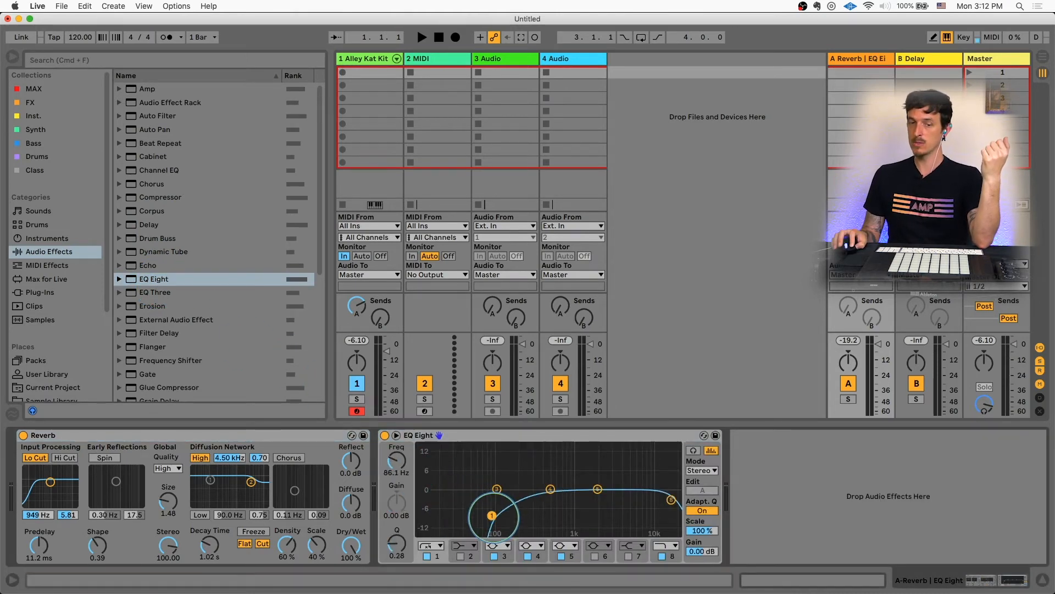
pyautogui.moveTo(670, 501); pyautogui.dragTo(657, 510)
# Step: Set the Reverb's Diffusion Network High filter to 5.75 kHz and 0.80, and EQ Eight's low cut to 24.5 Hz with Q 0.63
pyautogui.moveTo(251, 482); pyautogui.dragTo(254, 477)
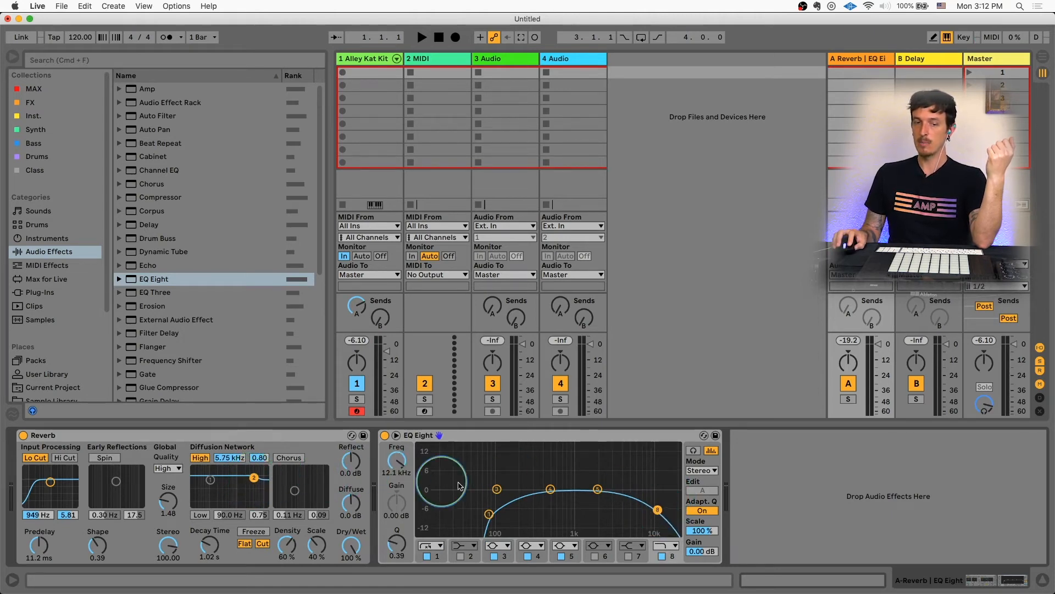
pyautogui.moveTo(658, 509); pyautogui.dragTo(656, 501)
pyautogui.moveTo(490, 519); pyautogui.dragTo(450, 502)
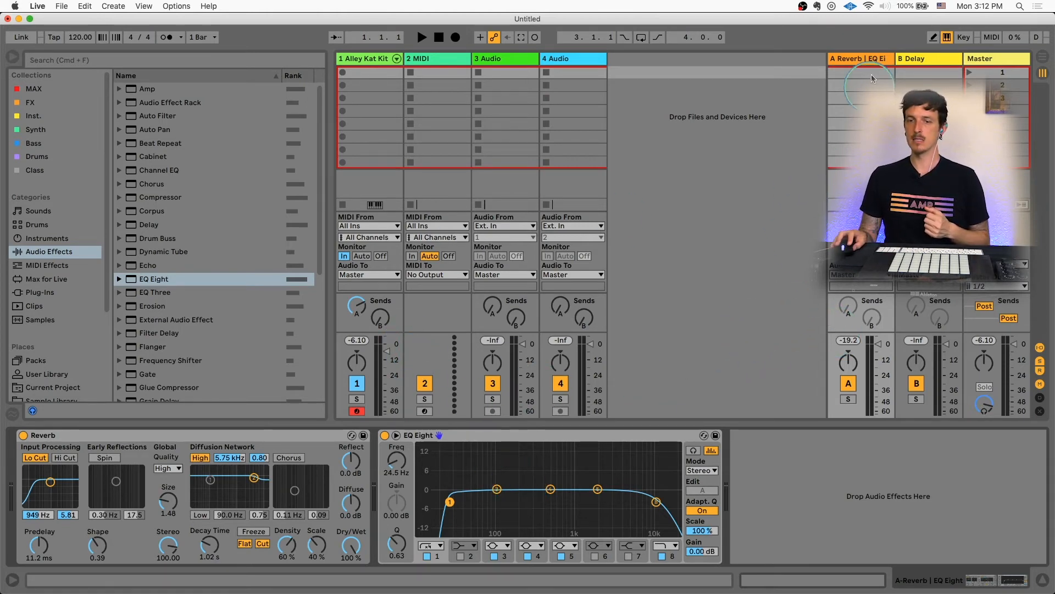
# Step: Add a Compressor after EQ Eight on return track A with its threshold at -8.31 dB
pyautogui.click(144, 198)
pyautogui.moveTo(144, 206); pyautogui.dragTo(769, 473)
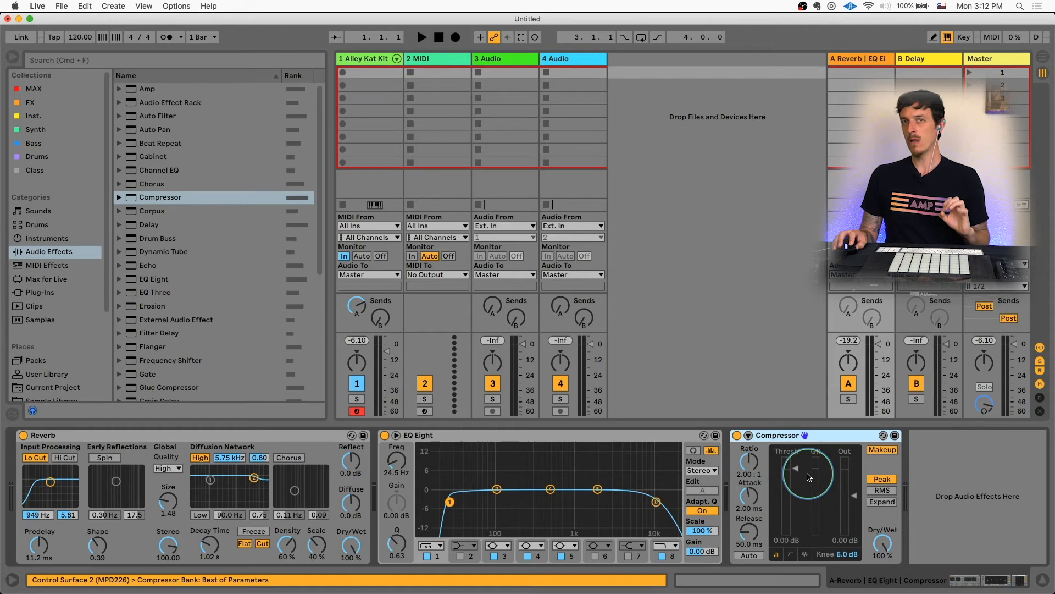
pyautogui.moveTo(803, 479)
pyautogui.mouseDown()
pyautogui.moveTo(794, 472)
pyautogui.moveTo(794, 488)
pyautogui.mouseUp()
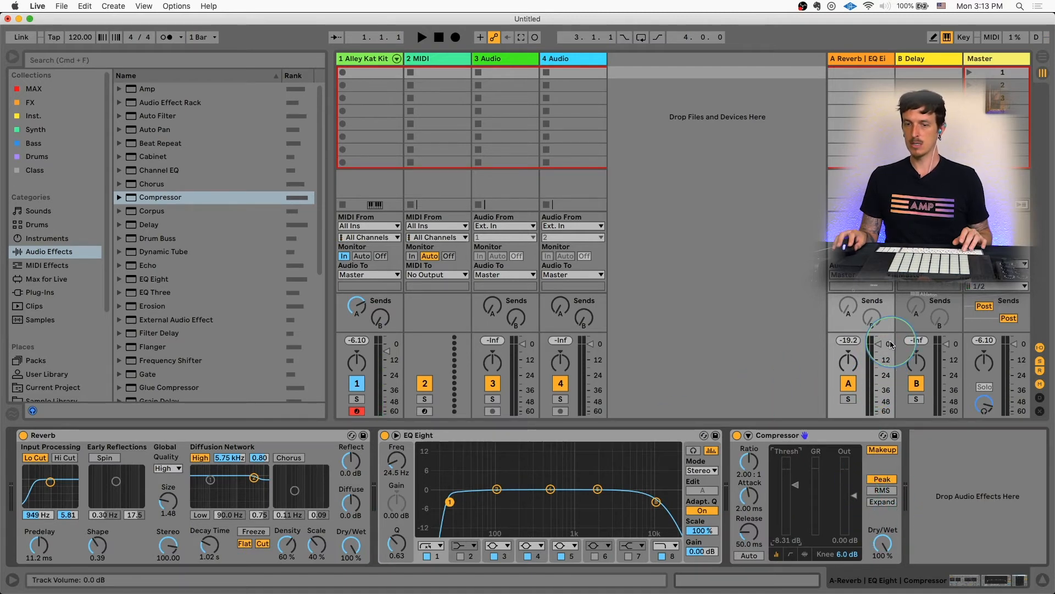
# Step: Lower the volume of return track A and reduce the drum track's send A while auditioning the kit
pyautogui.moveTo(876, 348); pyautogui.dragTo(874, 352)
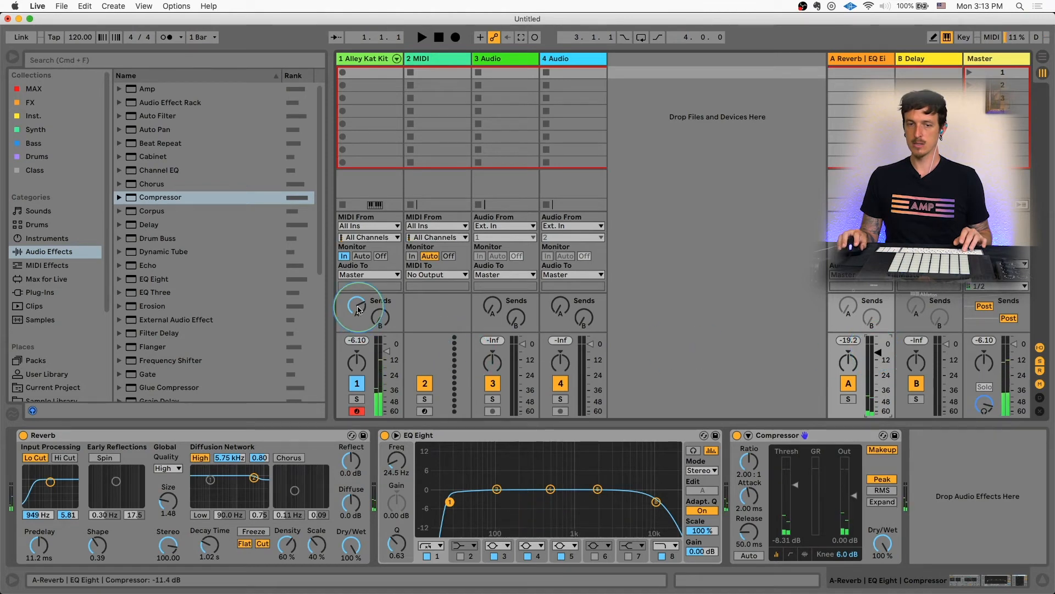
pyautogui.moveTo(357, 305); pyautogui.dragTo(357, 306)
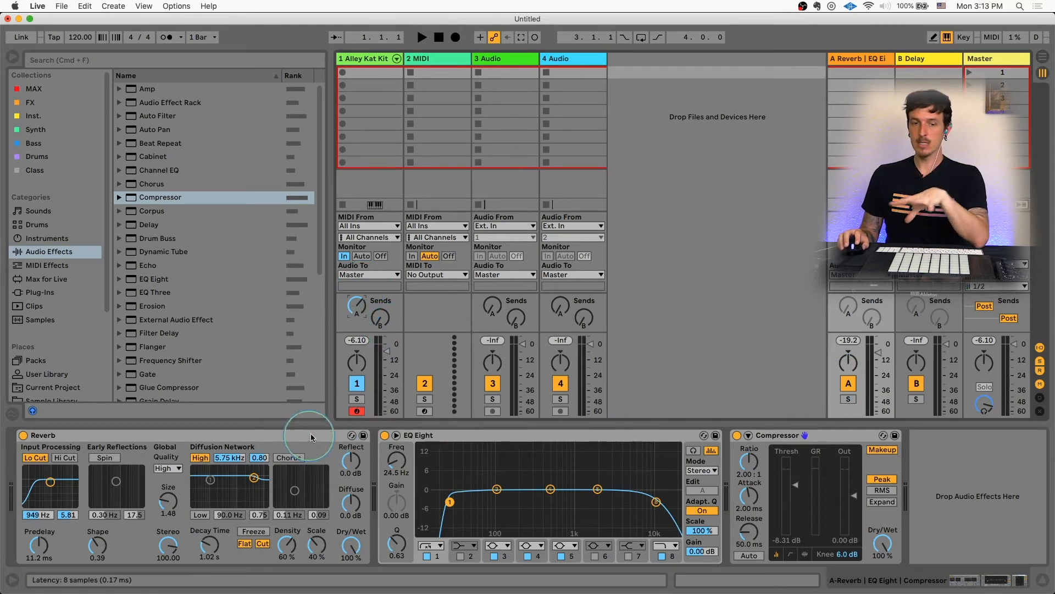
# Step: Compare the Alley Kat Kit track's device chain with the effects on return track A
pyautogui.click(470, 434)
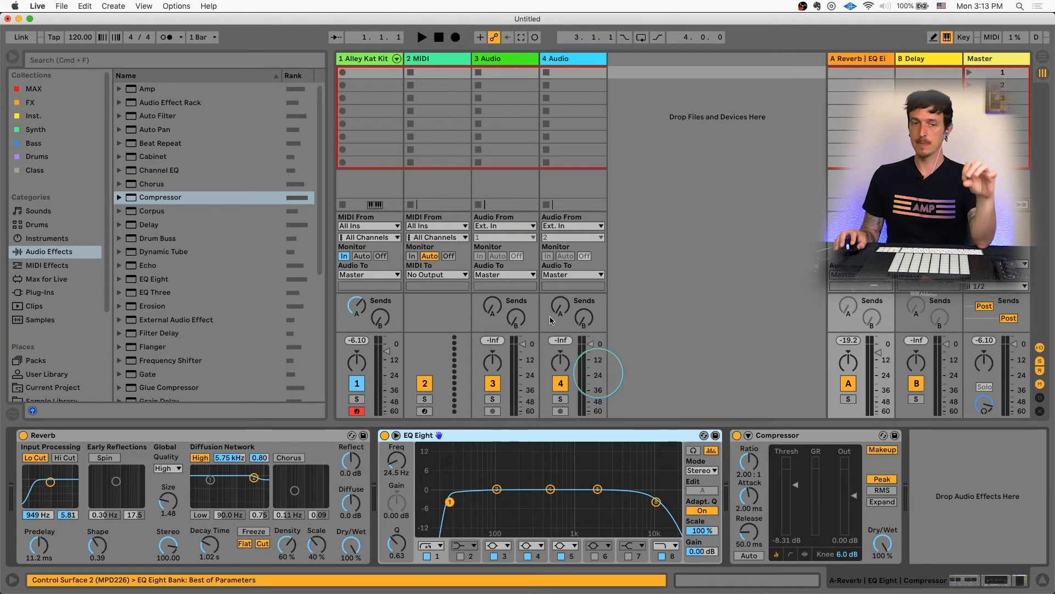
pyautogui.click(395, 59)
pyautogui.click(395, 63)
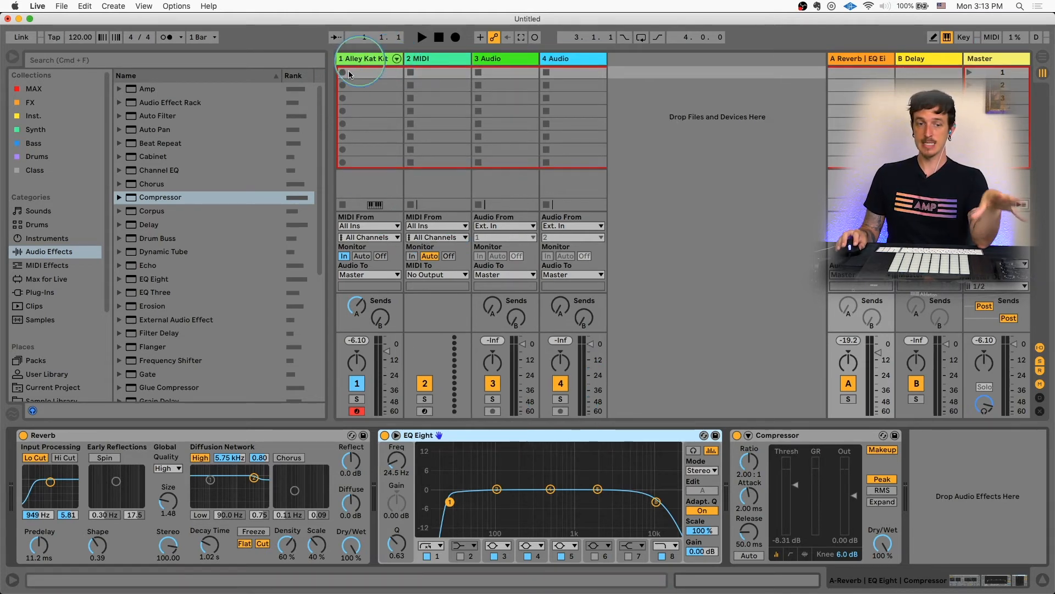
pyautogui.click(373, 61)
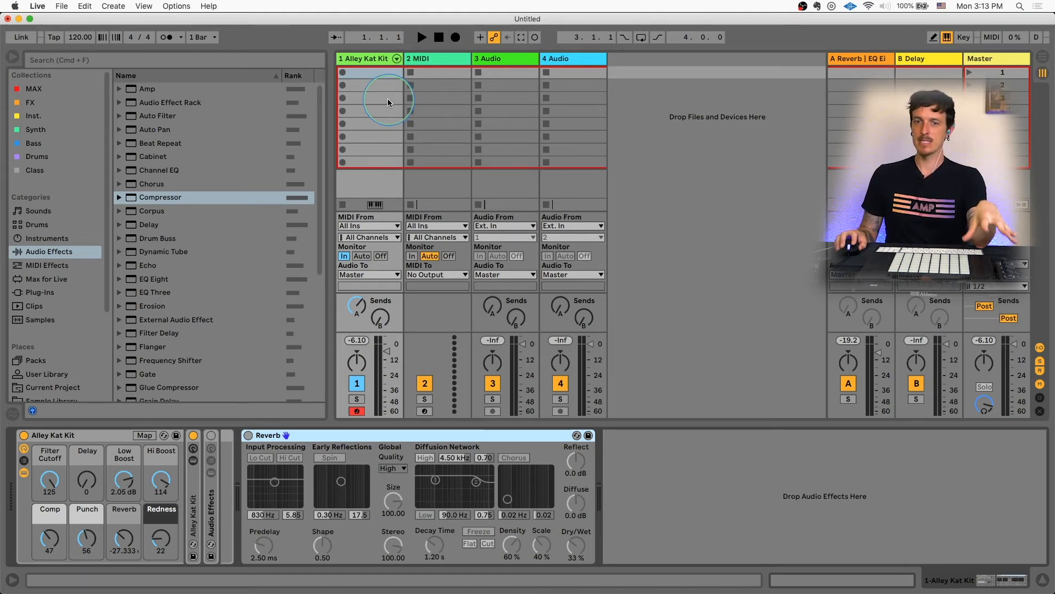
pyautogui.click(862, 62)
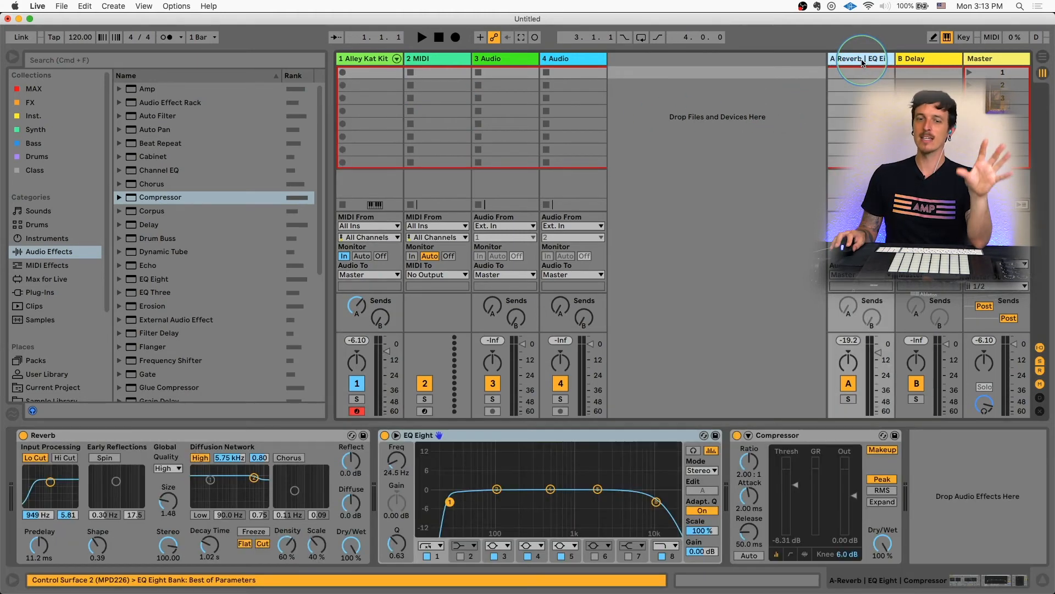
# Step: Unfold the Alley Kat Kit's nested drum chains and extract the Snare 212 chain to its own track
pyautogui.click(373, 61)
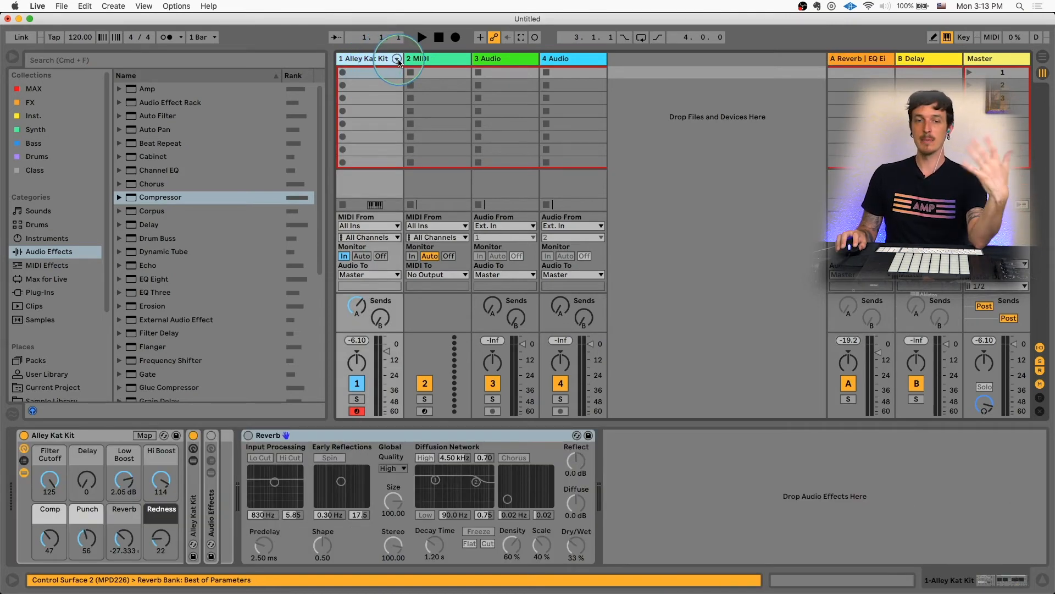
pyautogui.click(397, 59)
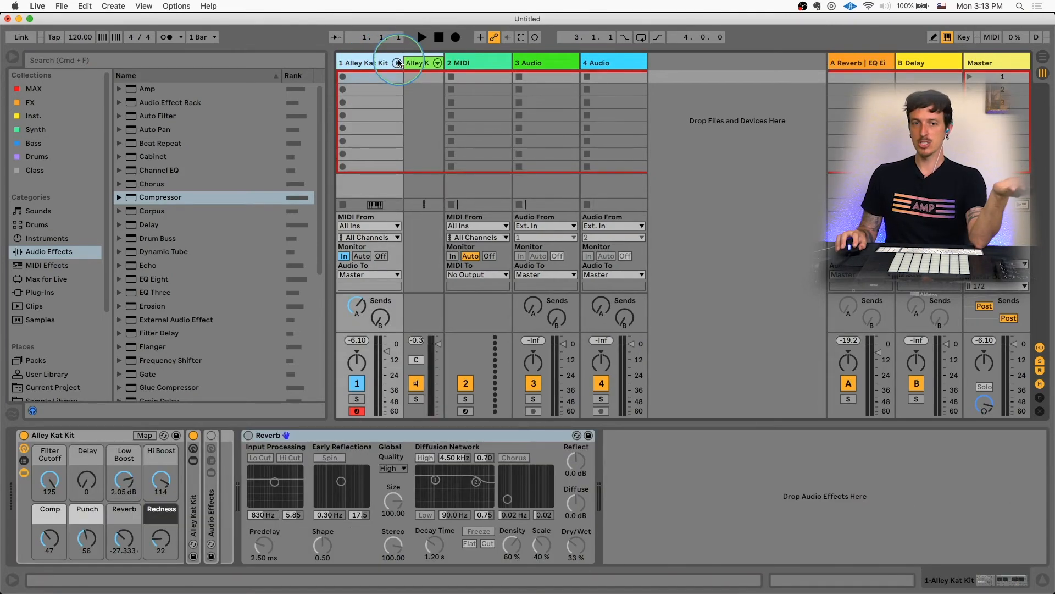
pyautogui.click(438, 64)
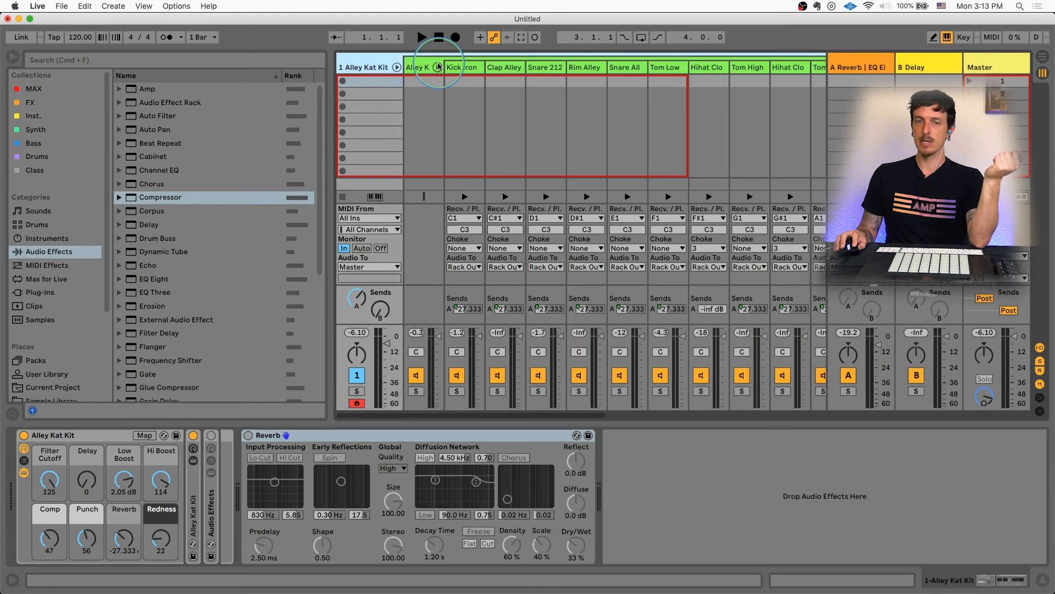
pyautogui.click(546, 69)
pyautogui.rightClick(546, 71)
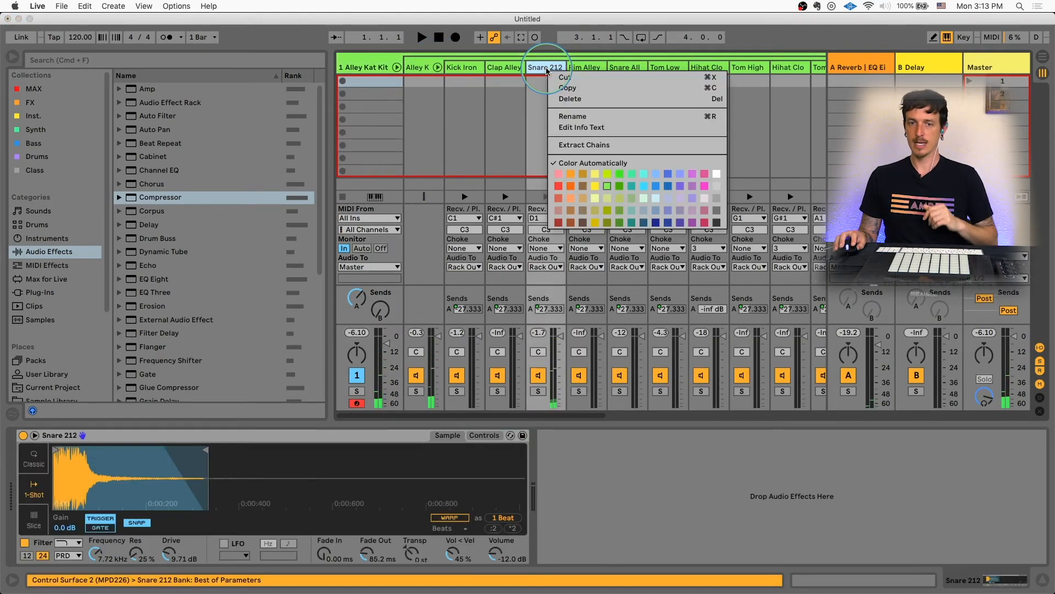
pyautogui.click(587, 145)
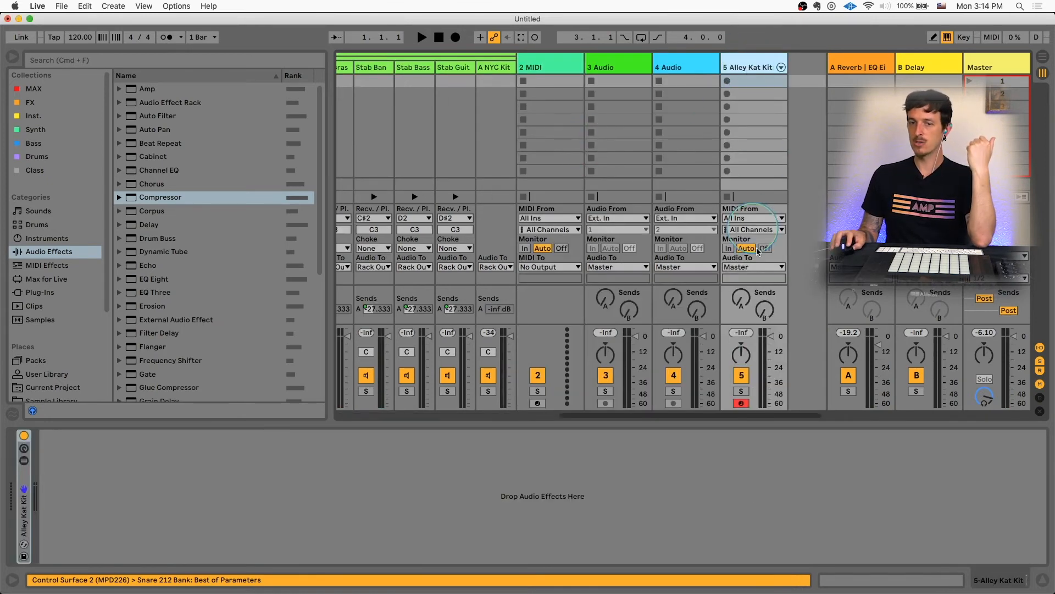
# Step: Raise send A on the extracted snare track and collapse the original kit's individual drum chains
pyautogui.moveTo(741, 299); pyautogui.dragTo(742, 268)
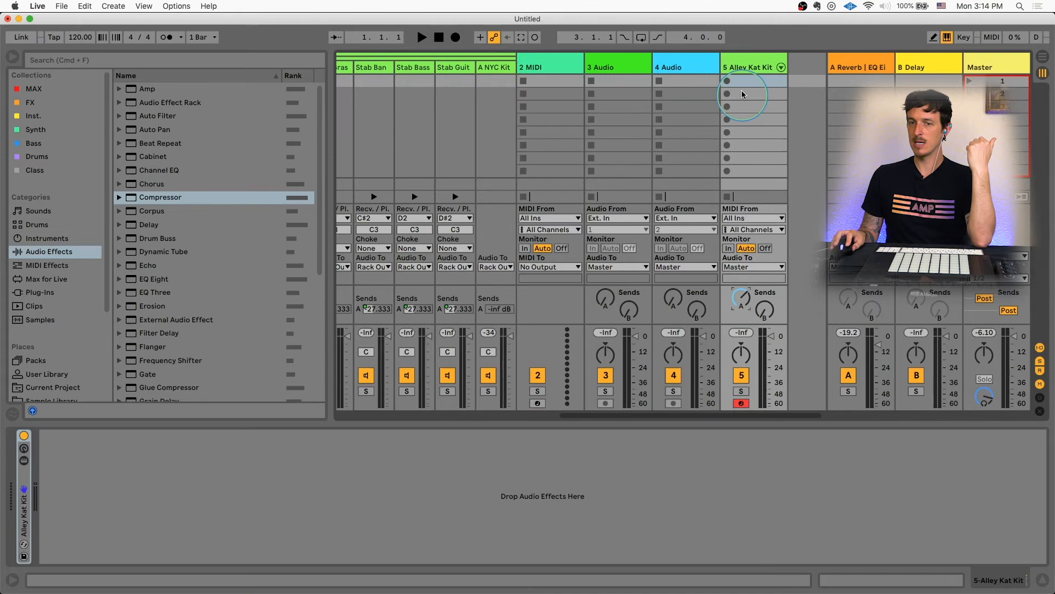
pyautogui.click(744, 72)
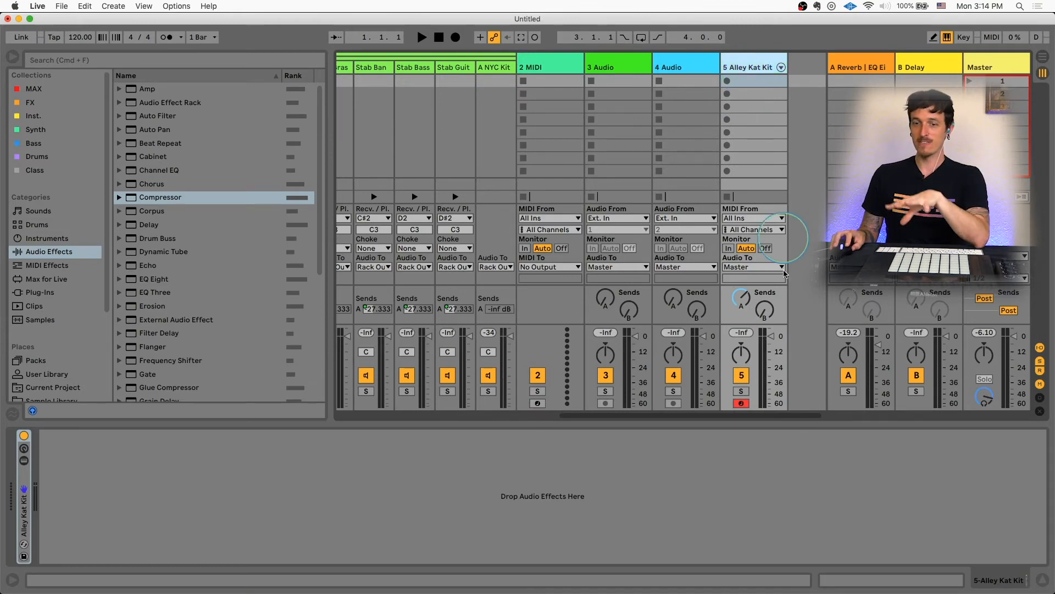
pyautogui.moveTo(783, 419); pyautogui.dragTo(502, 417)
pyautogui.click(438, 67)
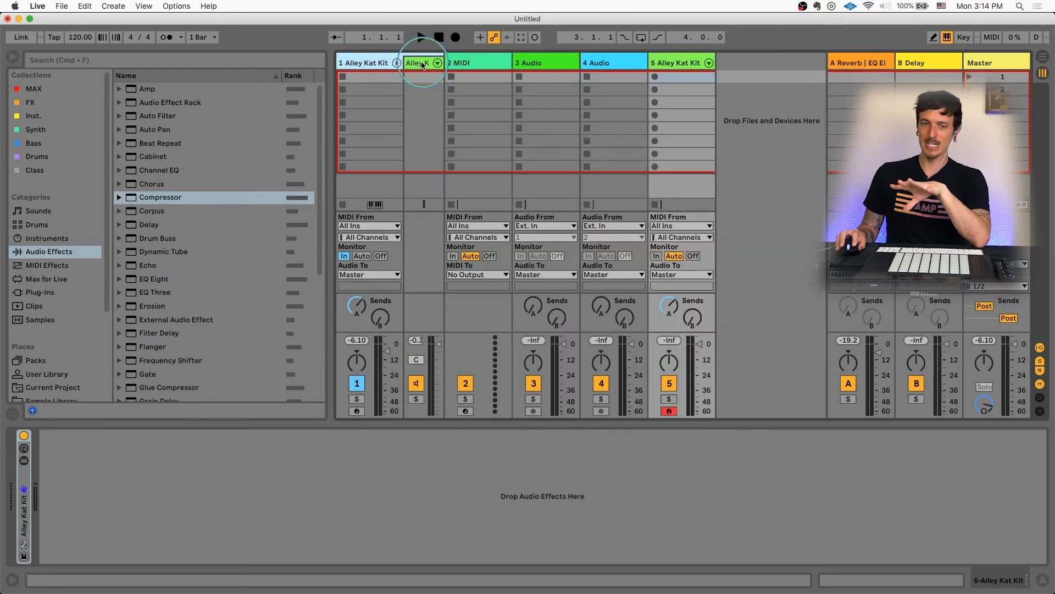
# Step: Fold the original Alley Kat Kit's chains on track 1 and turn its send A all the way down
pyautogui.click(397, 62)
pyautogui.click(357, 305)
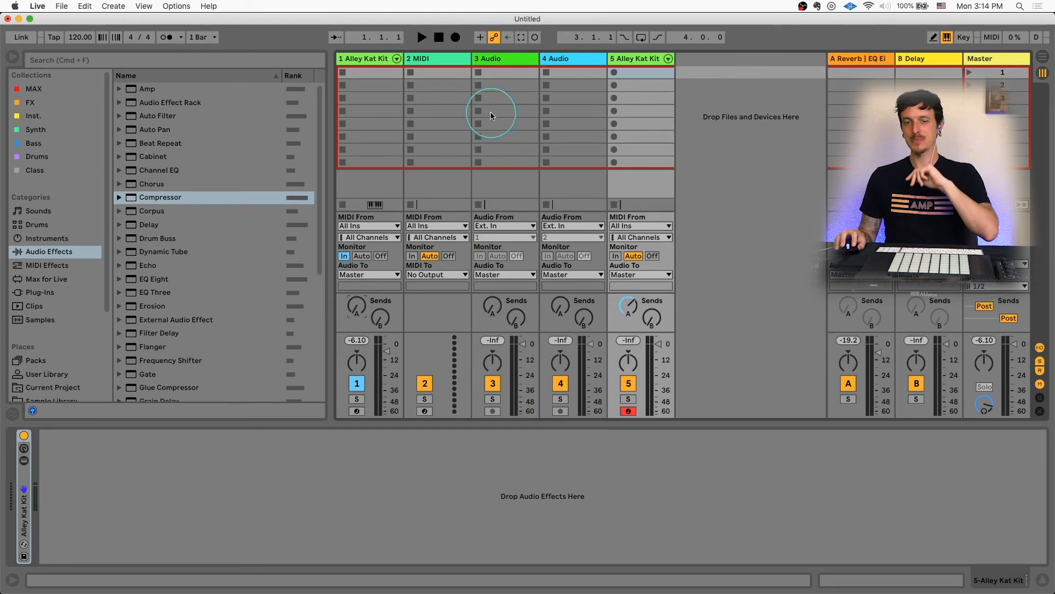
# Step: Insert the Max for Live Convolution Reverb at the start of return track A's chain and switch off the existing Reverb
pyautogui.click(866, 62)
pyautogui.click(218, 443)
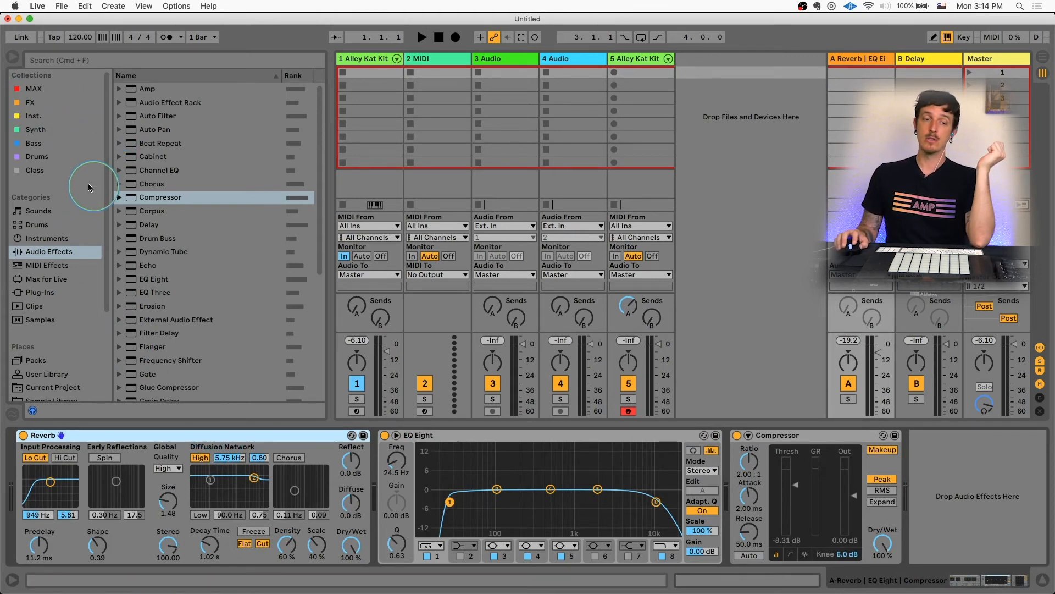
pyautogui.click(36, 90)
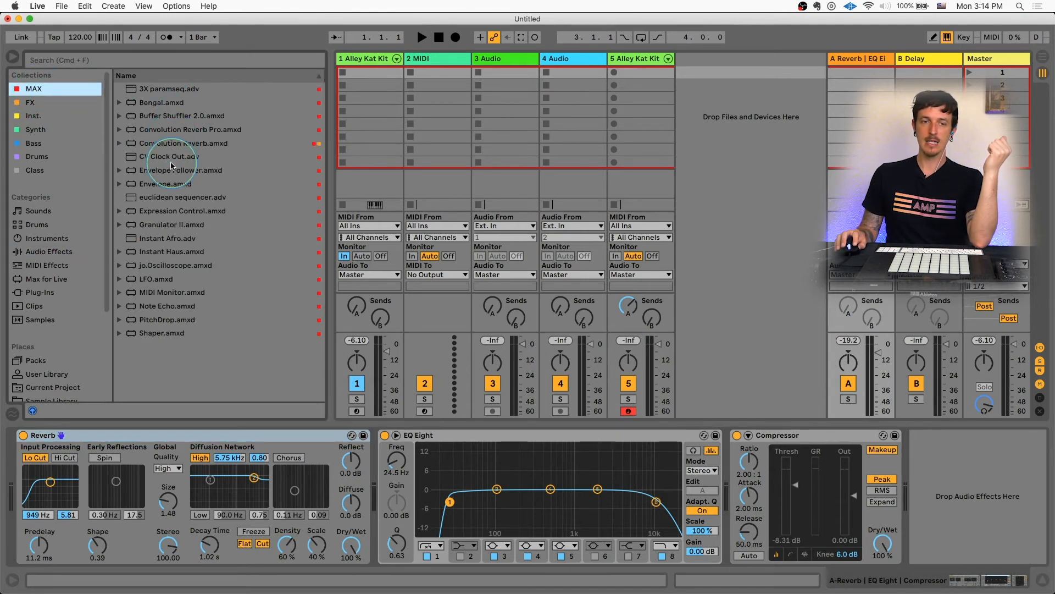
pyautogui.moveTo(183, 144); pyautogui.dragTo(171, 435)
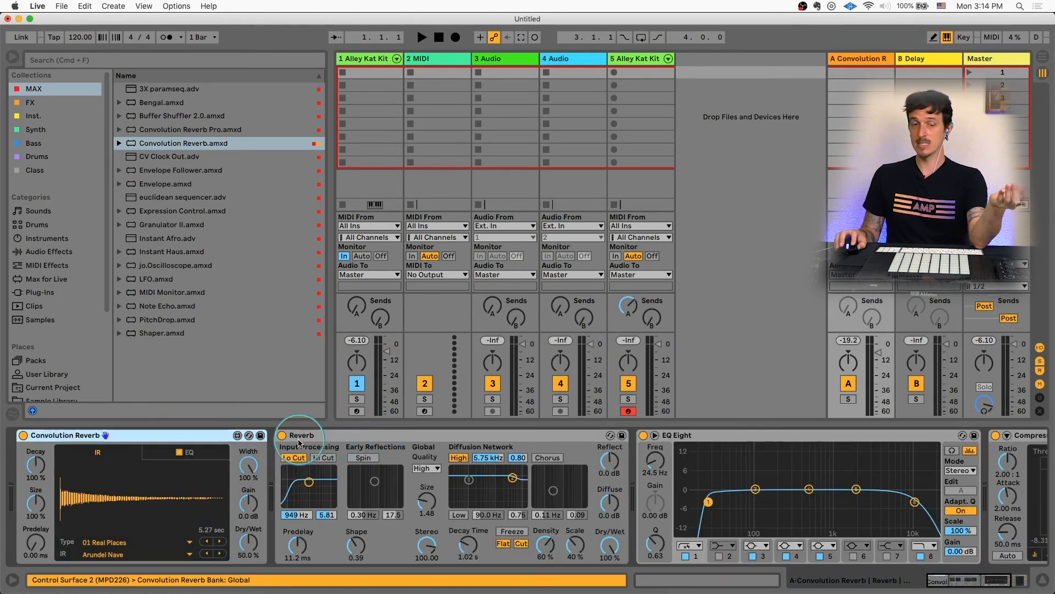
pyautogui.click(282, 434)
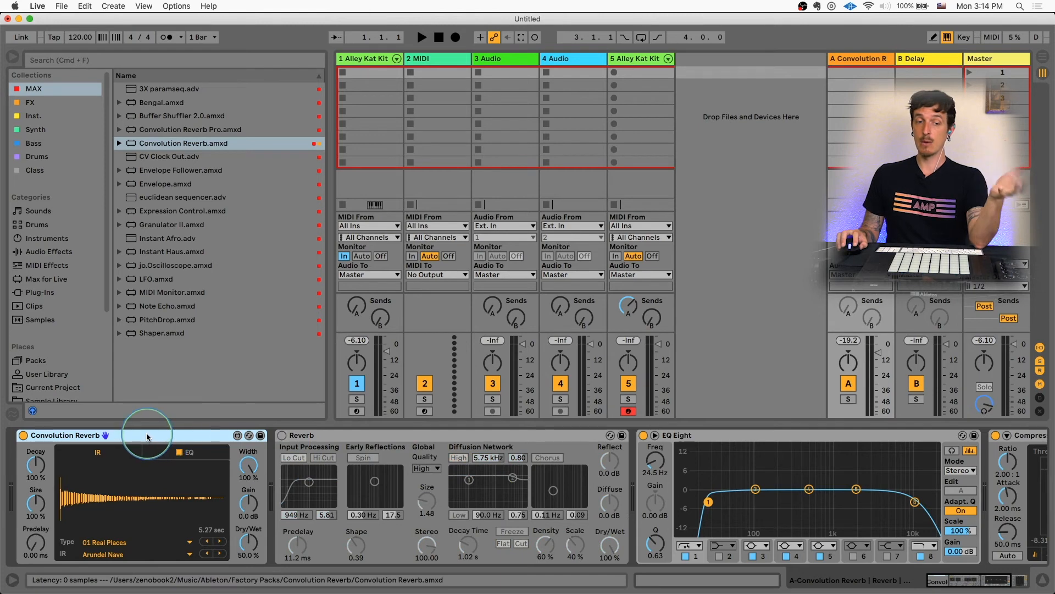
# Step: Set the Convolution Reverb's impulse response type to 04 Made for Drums with the BM7 Drum & Chamber response
pyautogui.click(125, 542)
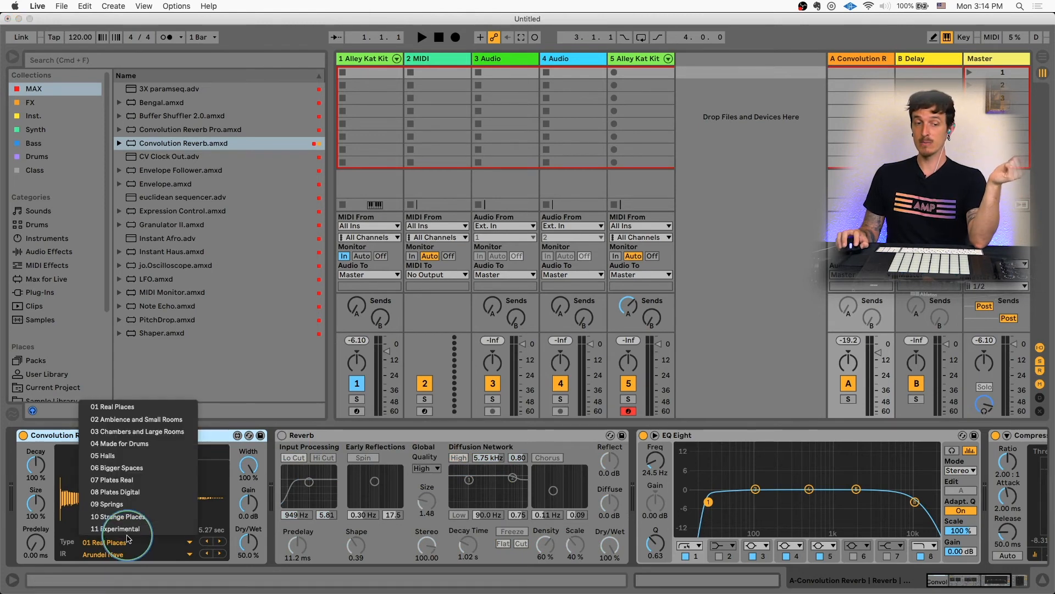
pyautogui.click(159, 444)
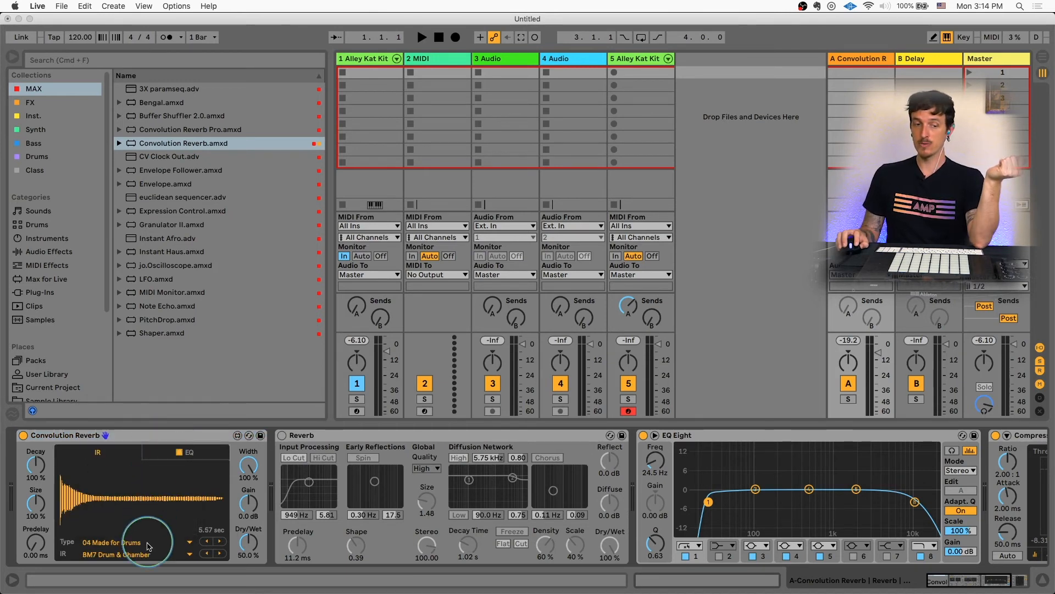
pyautogui.click(150, 555)
pyautogui.click(150, 556)
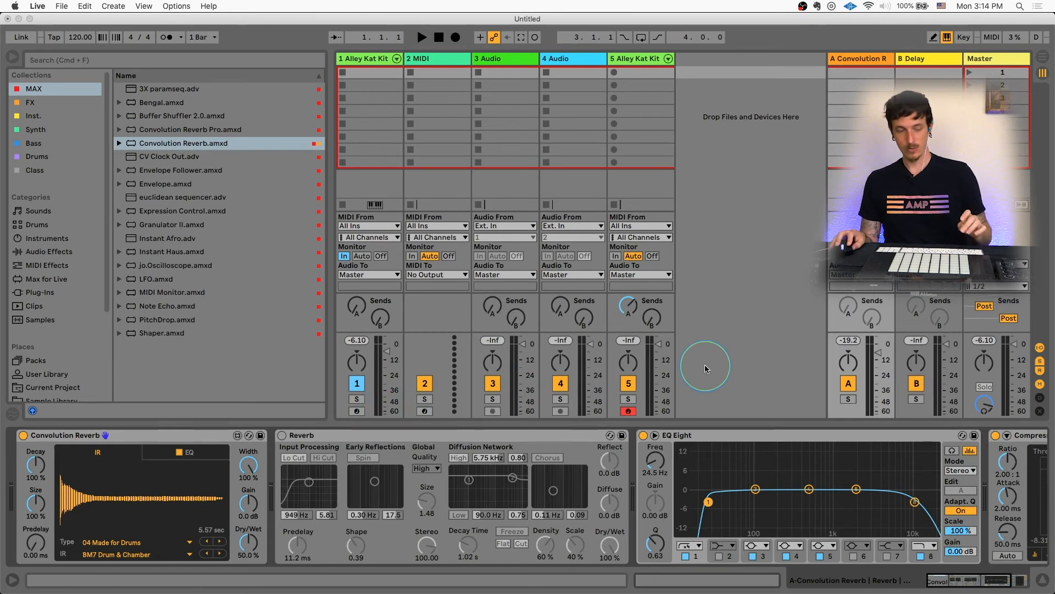
# Step: Lower the extracted snare track's volume and raise its send A, with the Convolution Reverb at 26.4% decay and 100% dry/wet
pyautogui.moveTo(657, 343); pyautogui.dragTo(658, 361)
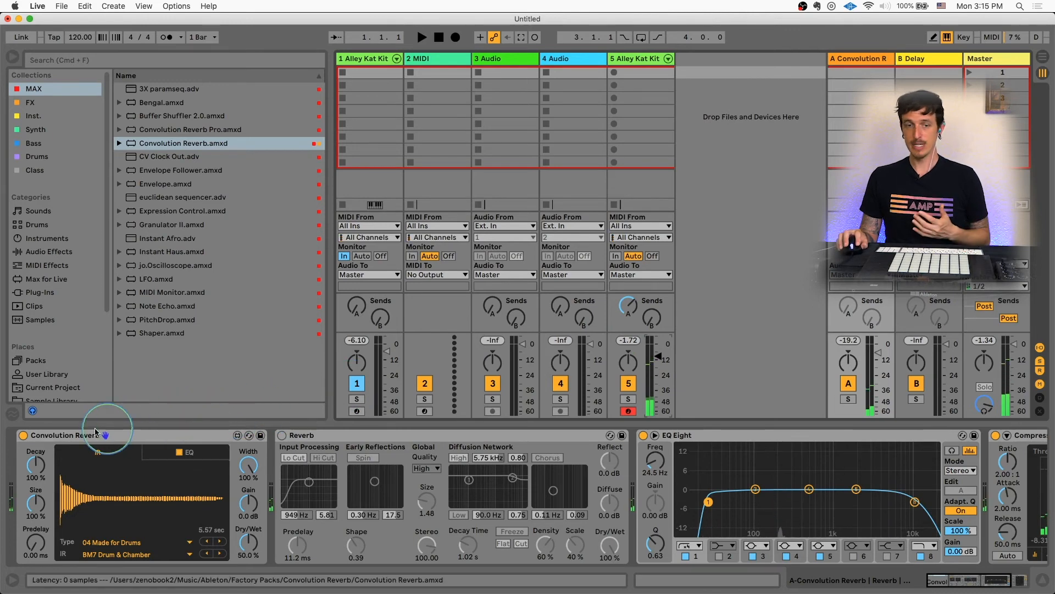
pyautogui.moveTo(36, 466); pyautogui.dragTo(38, 467)
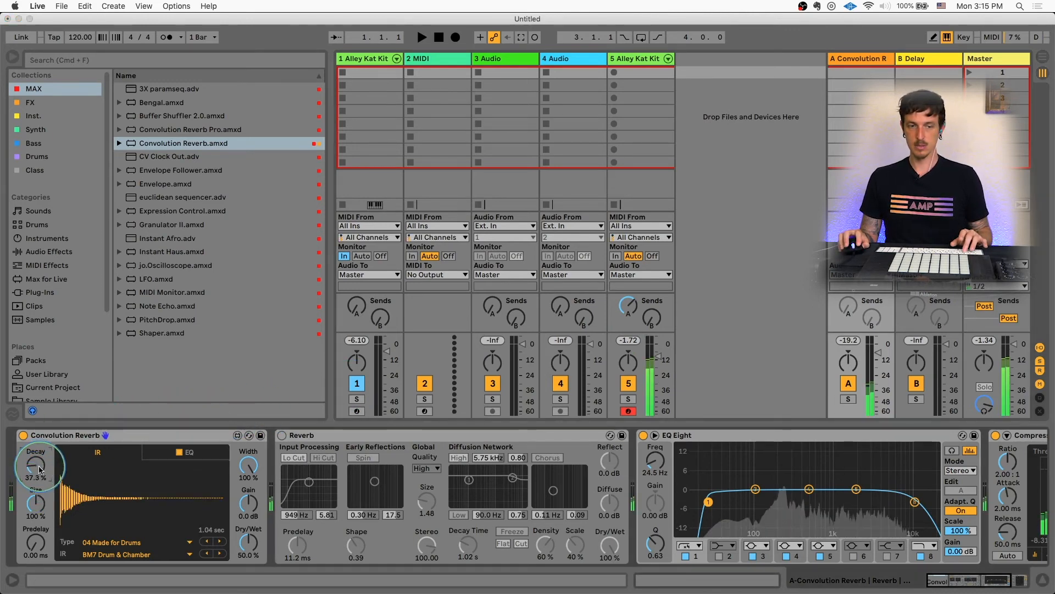
pyautogui.moveTo(632, 304); pyautogui.dragTo(632, 288)
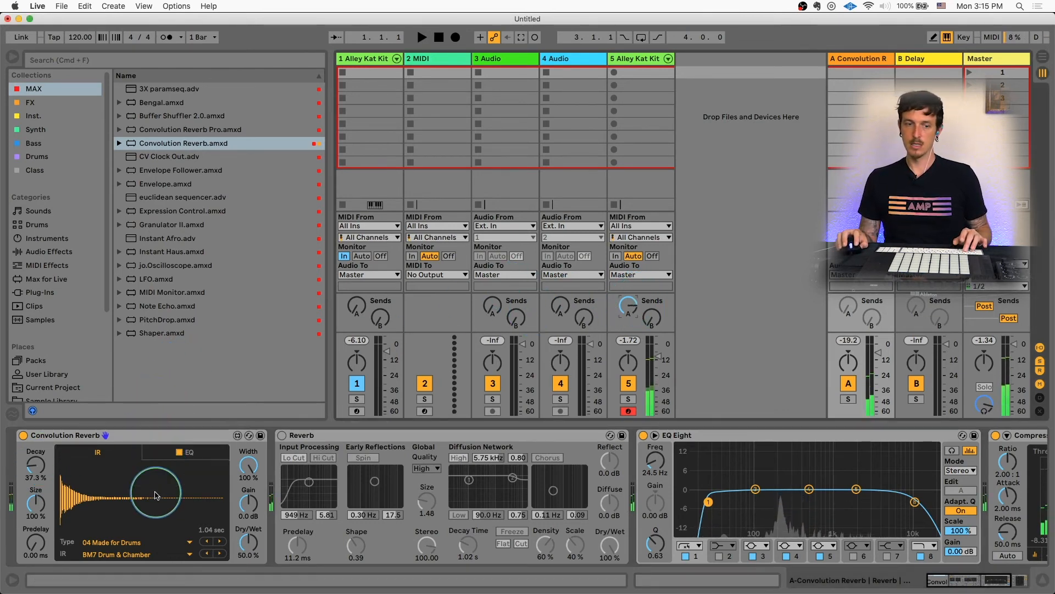
pyautogui.moveTo(247, 548); pyautogui.dragTo(245, 528)
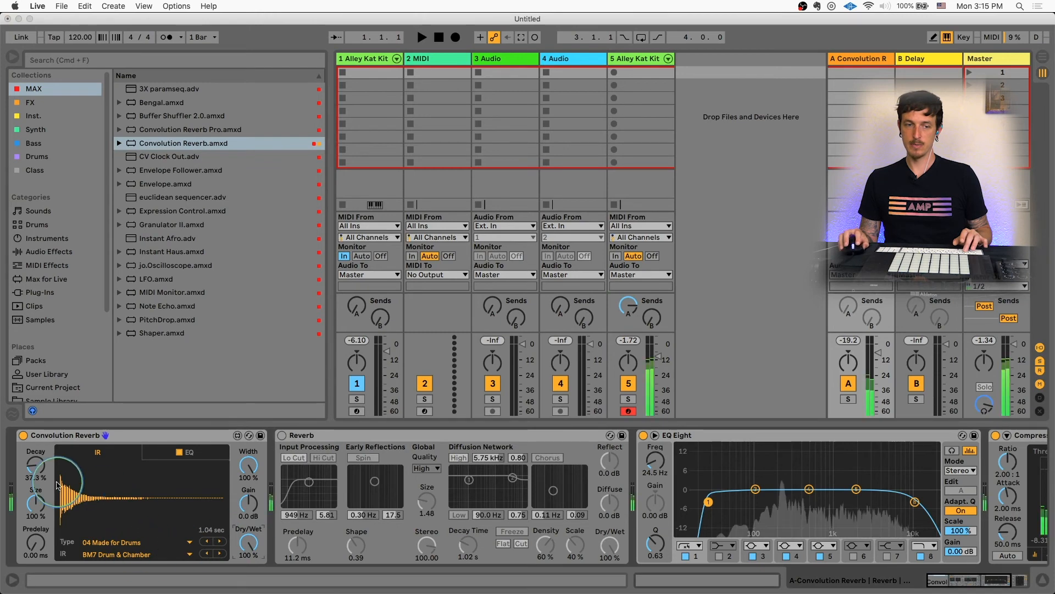
pyautogui.moveTo(34, 470); pyautogui.dragTo(35, 479)
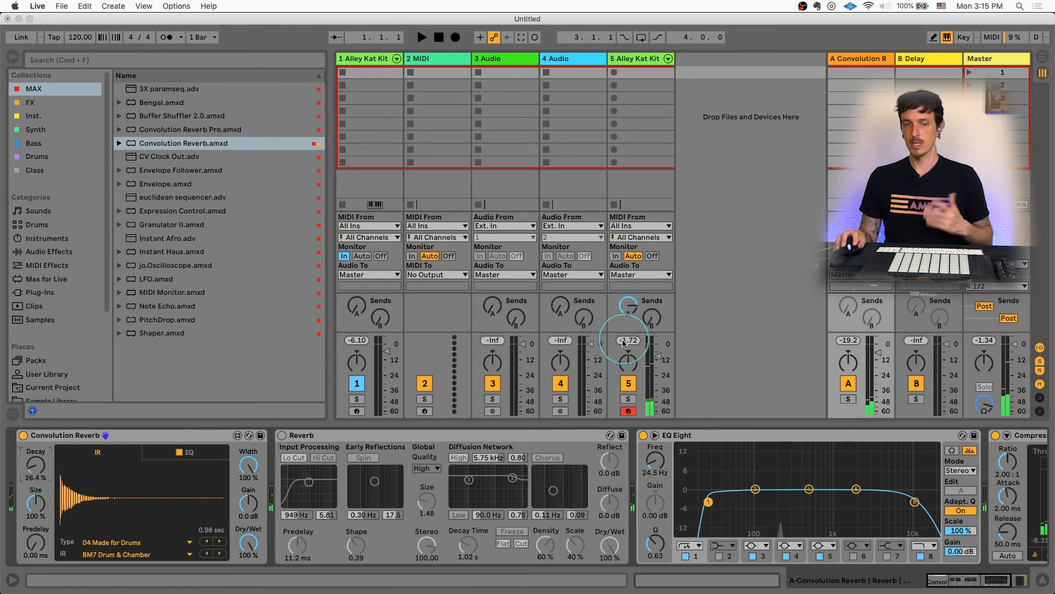
# Step: Switch off the Convolution Reverb on return track A and turn the original Reverb back on
pyautogui.click(171, 430)
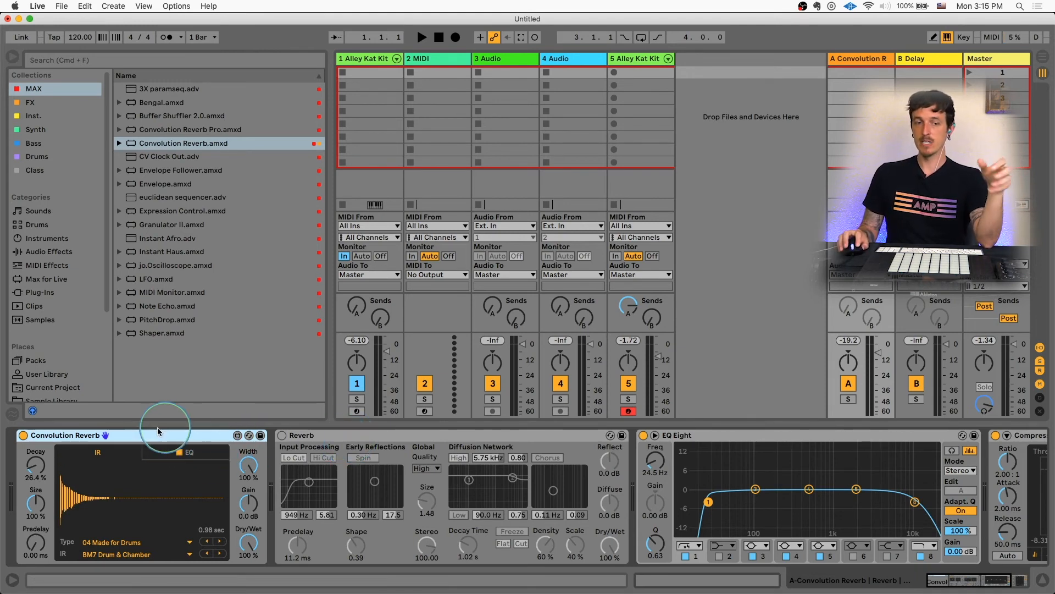
pyautogui.click(23, 436)
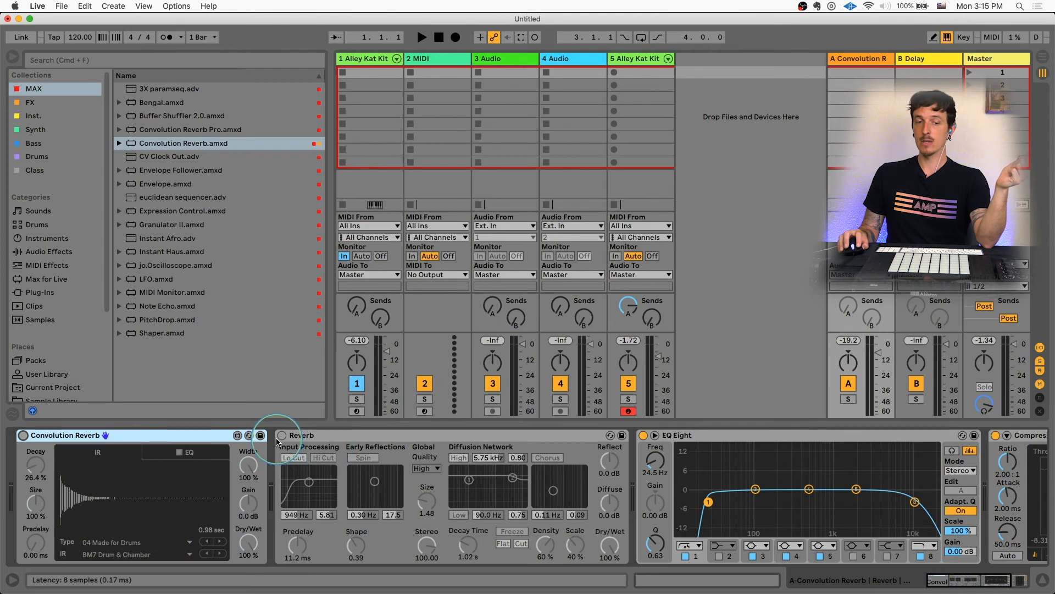
pyautogui.click(282, 435)
pyautogui.click(350, 437)
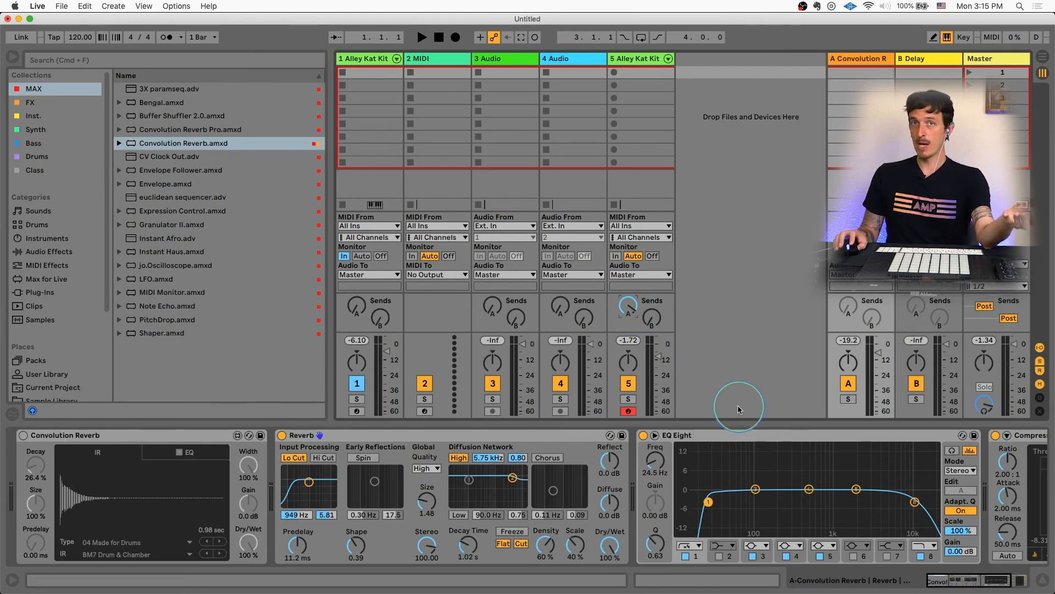
# Step: Review the EQ Eight and the rest of return track A's effects, comparing them with the extracted snare track's device chain
pyautogui.click(740, 434)
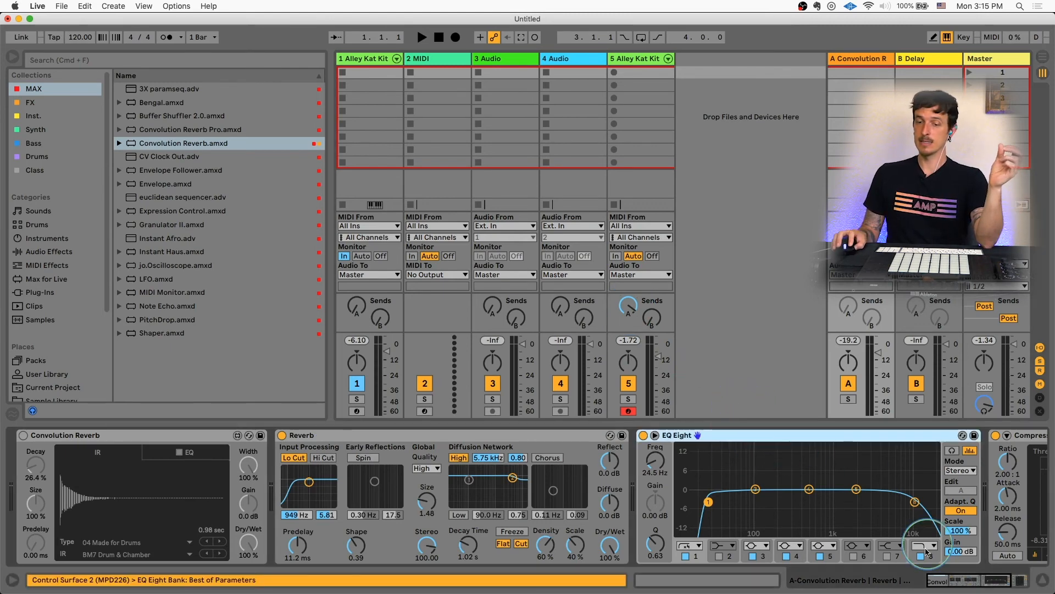
pyautogui.moveTo(951, 581); pyautogui.dragTo(901, 587)
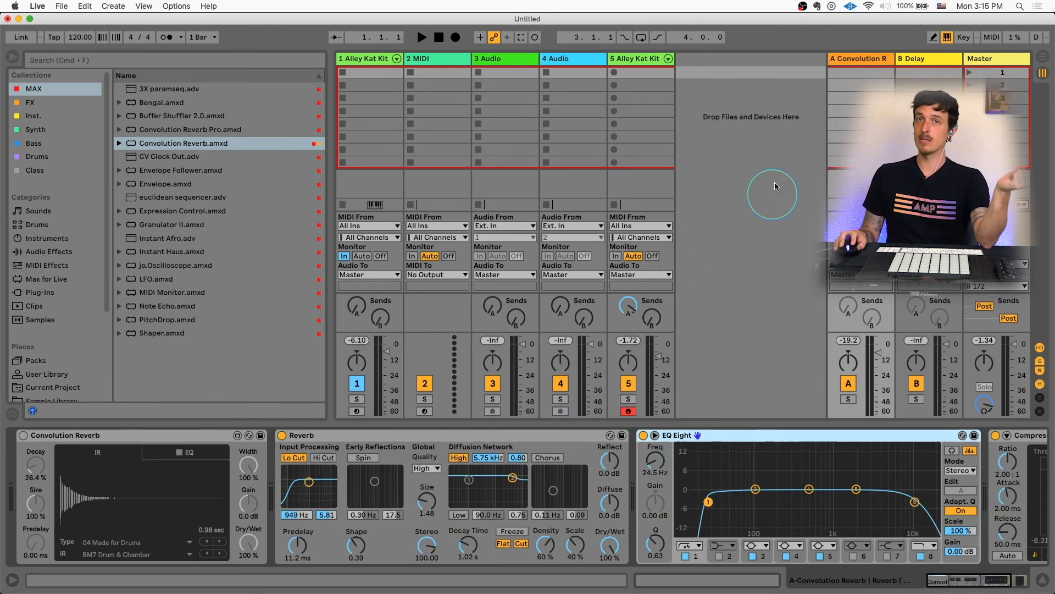
pyautogui.click(650, 67)
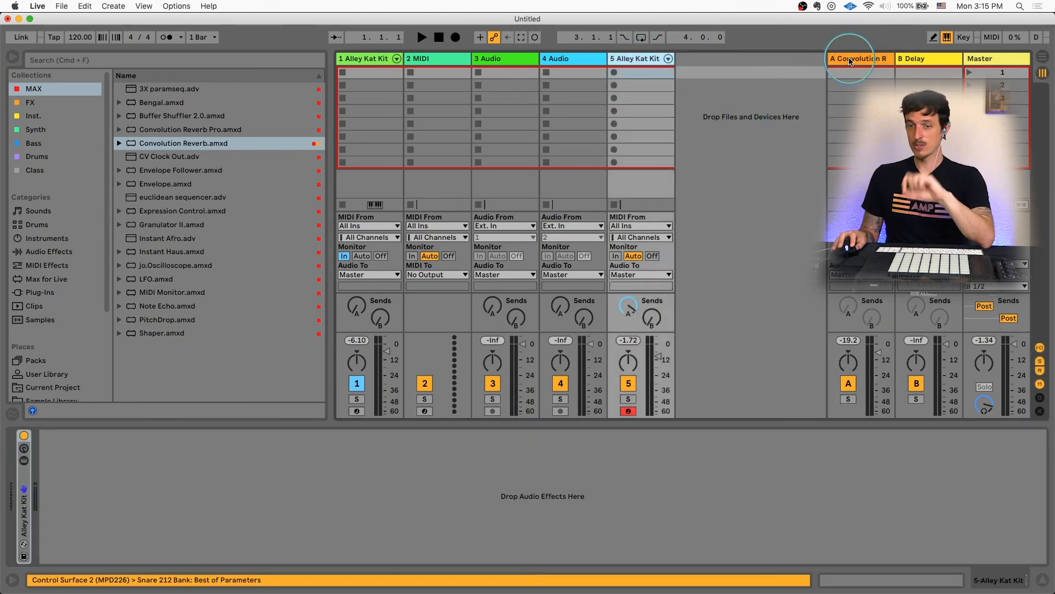
pyautogui.click(849, 59)
pyautogui.click(637, 60)
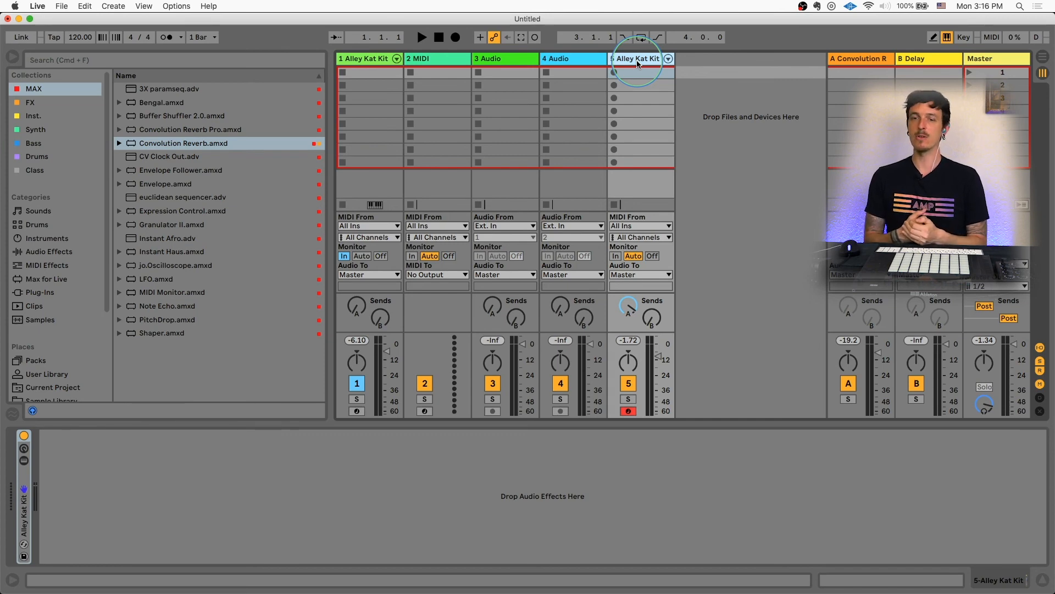
pyautogui.click(867, 58)
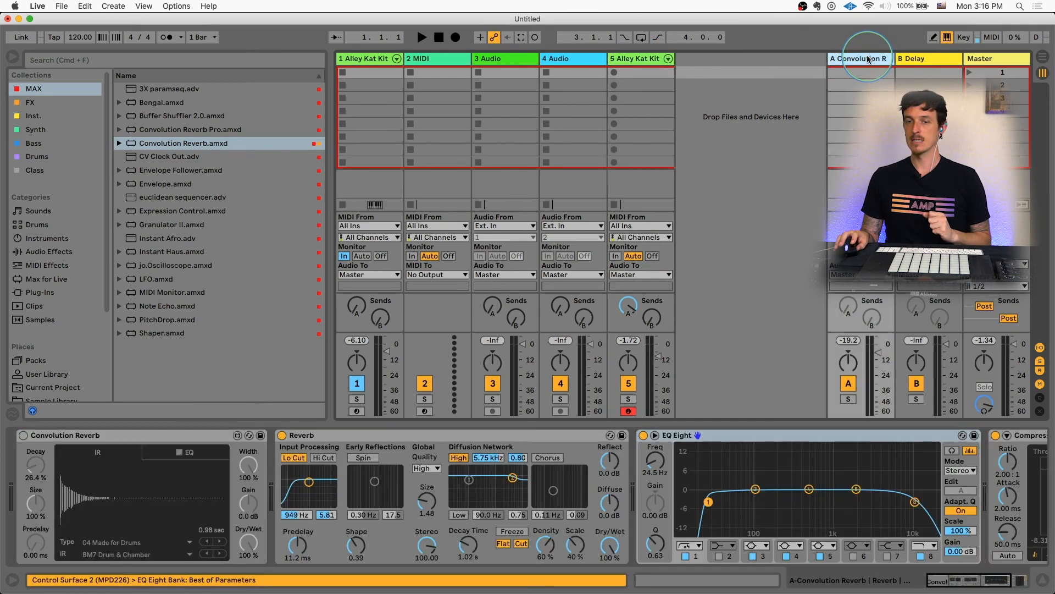